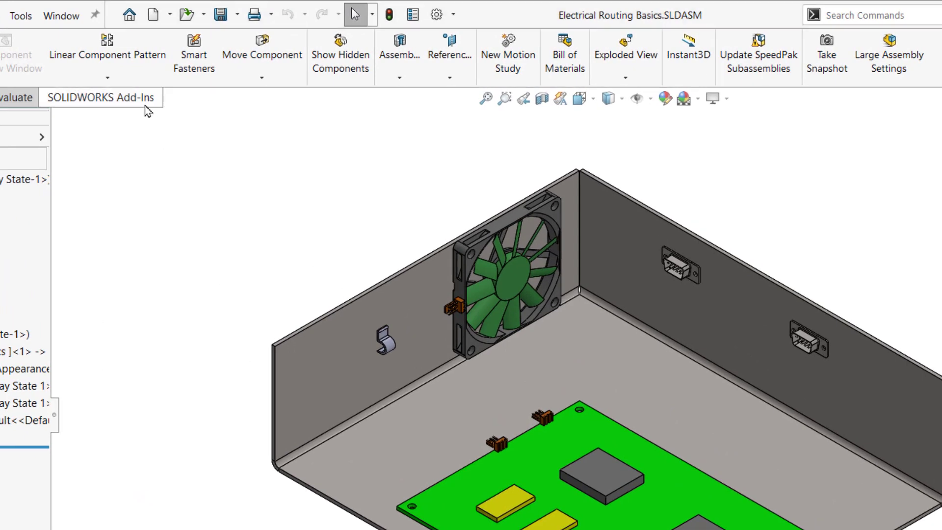
- Enable the SOLIDWORKS Routing add-in from the Add-Ins list
click(145, 103)
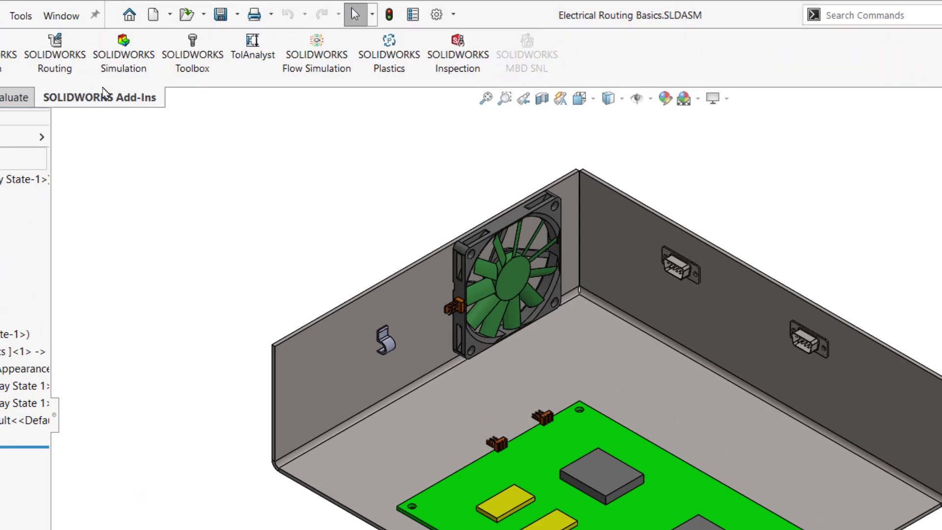
click(66, 67)
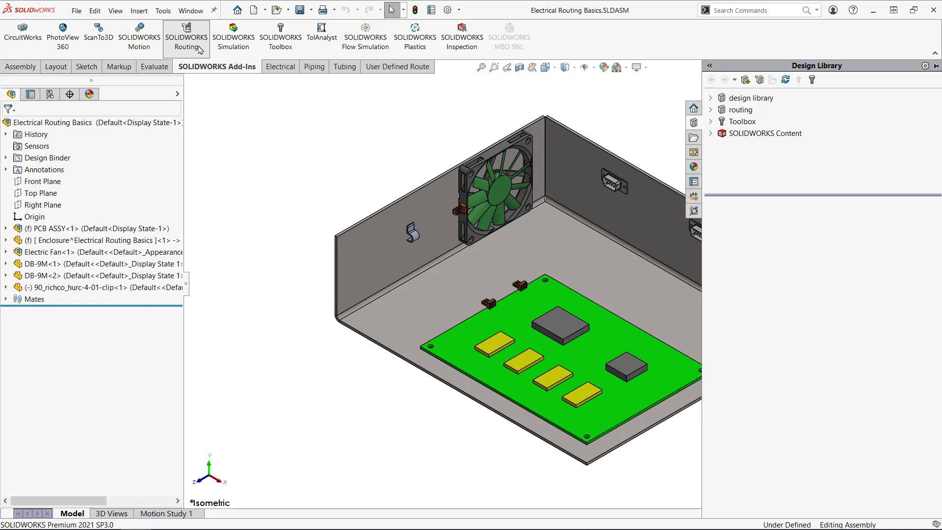
- Start a drag/drop route by placing a 3-pin female connector on the fan header
click(278, 69)
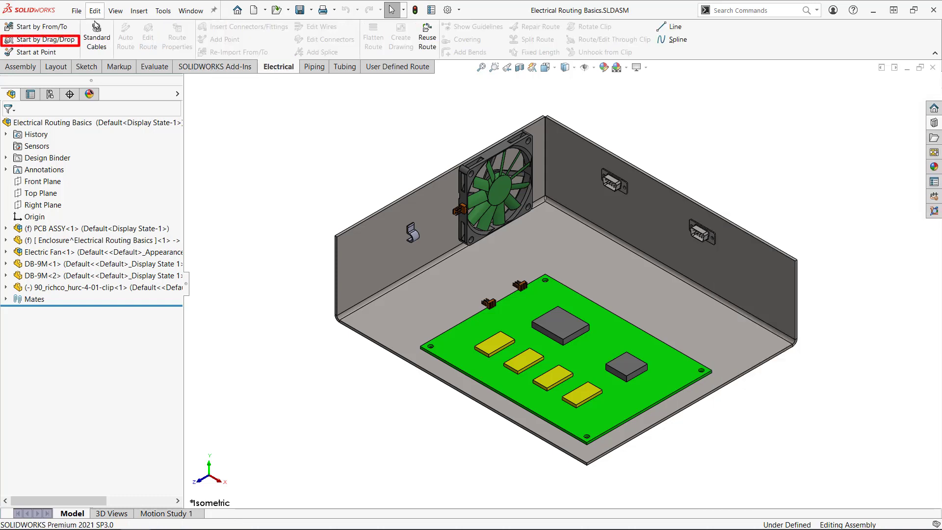
click(67, 41)
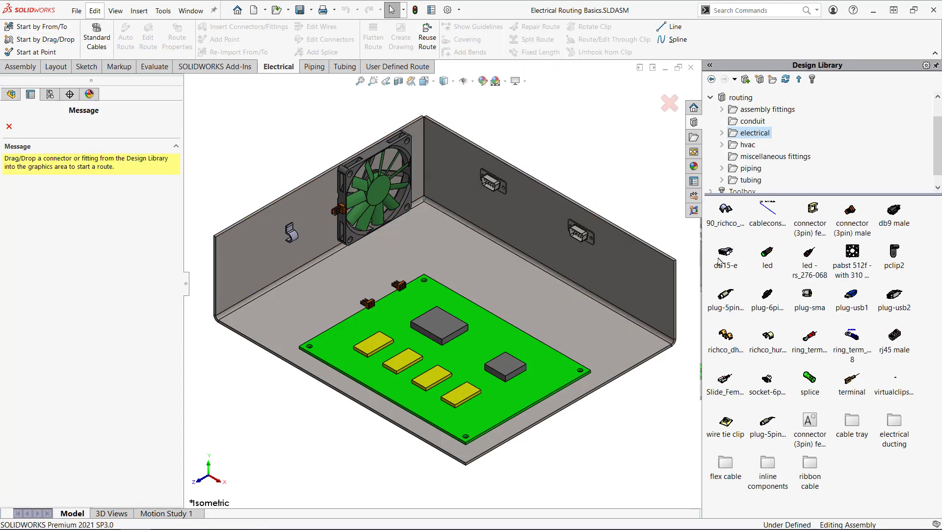
mouse_move(718, 261)
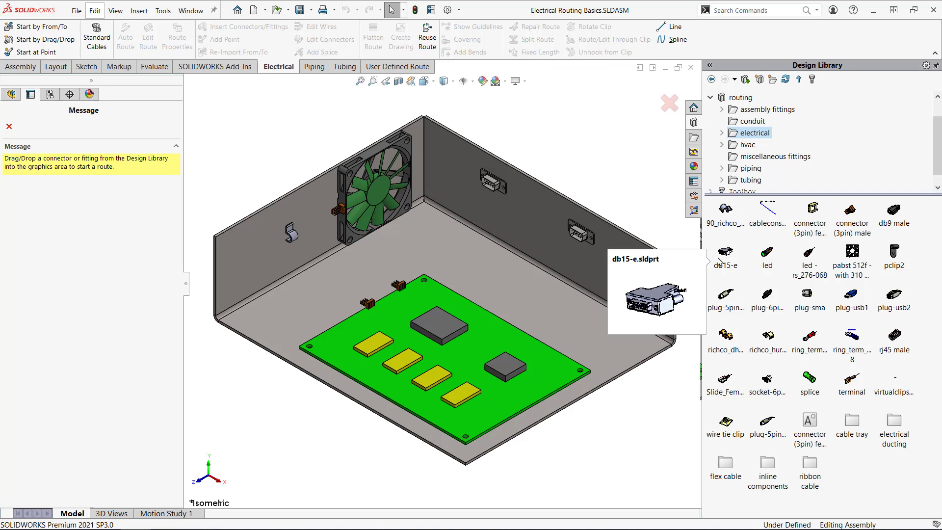
drag(718, 261, 369, 214)
scroll(544, 268, down, 5)
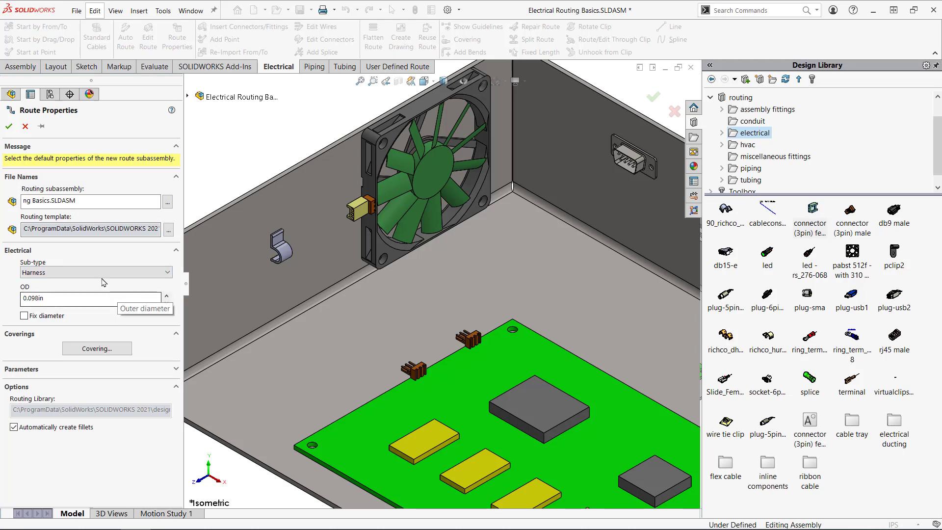
- Accept the default route properties and place a second 3-pin connector on the board header
click(8, 126)
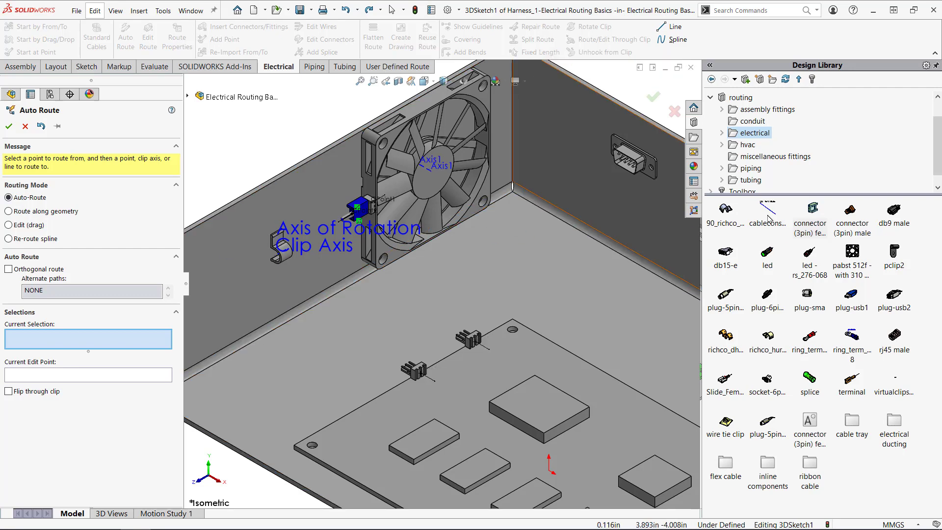
drag(816, 216, 429, 395)
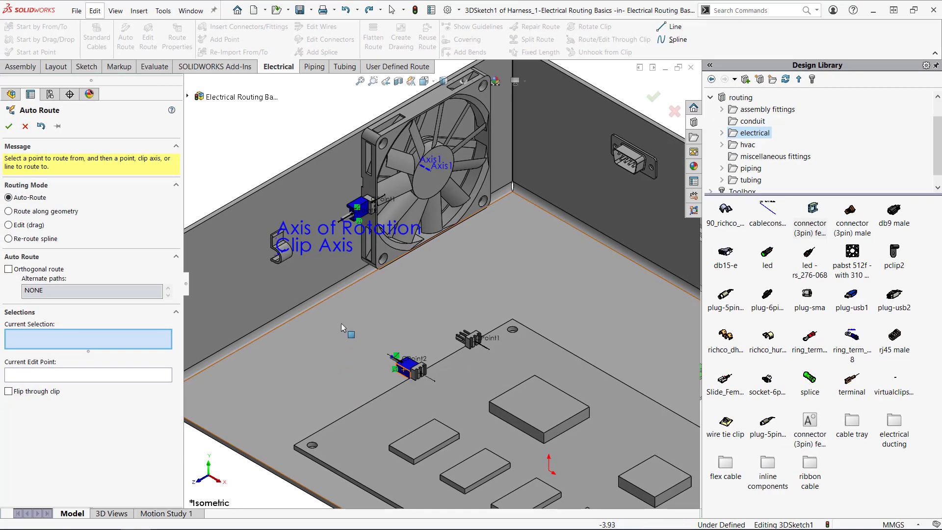
scroll(342, 295, down, 2)
- Auto-route from the fan connector end through the wall clip to the board connector
click(346, 208)
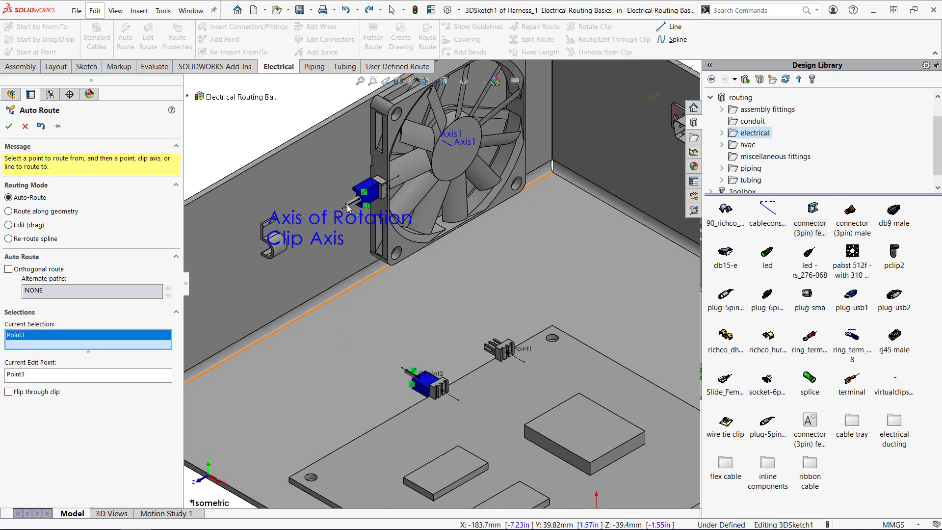
click(278, 245)
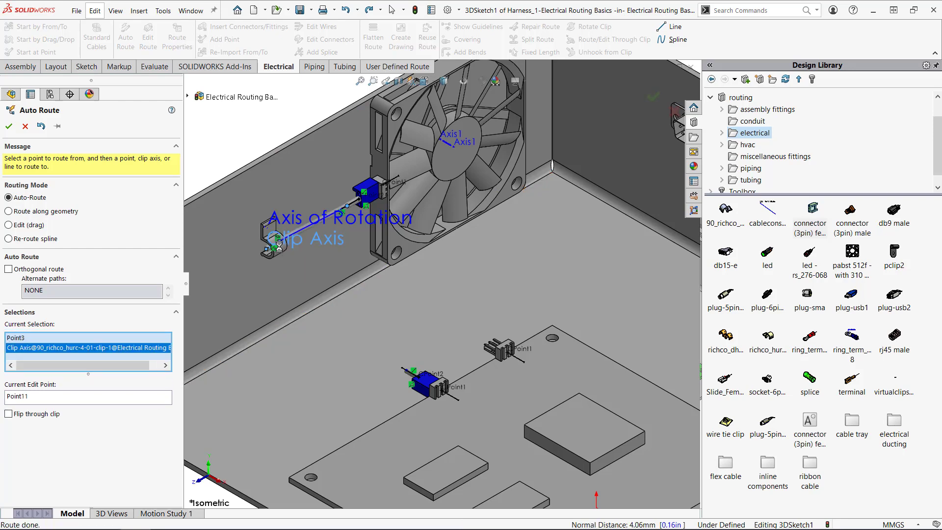
click(406, 371)
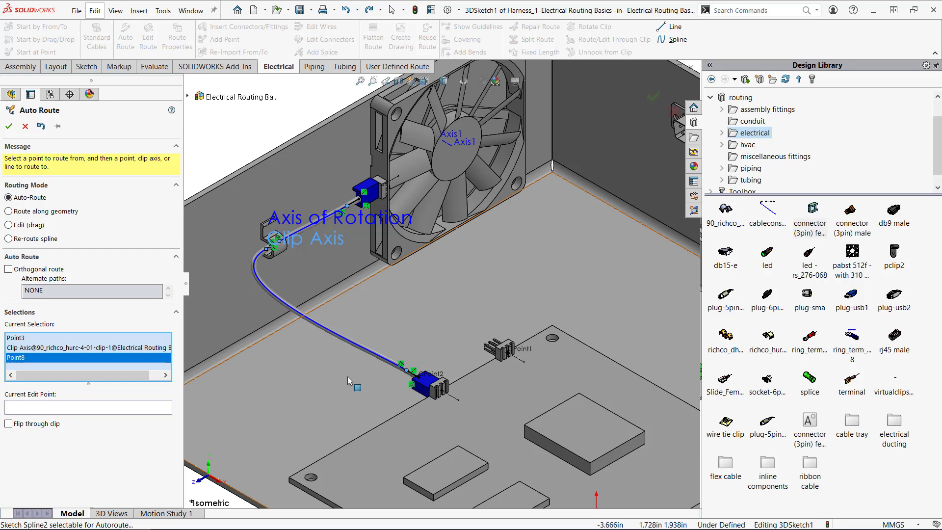
- Accept the route and add the 20g blue wire from the Electrical Library
click(9, 126)
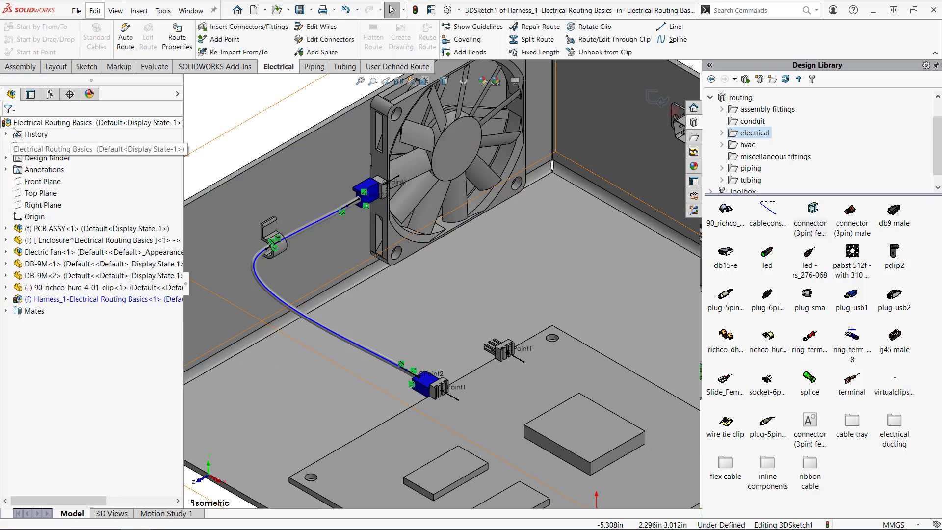
click(321, 27)
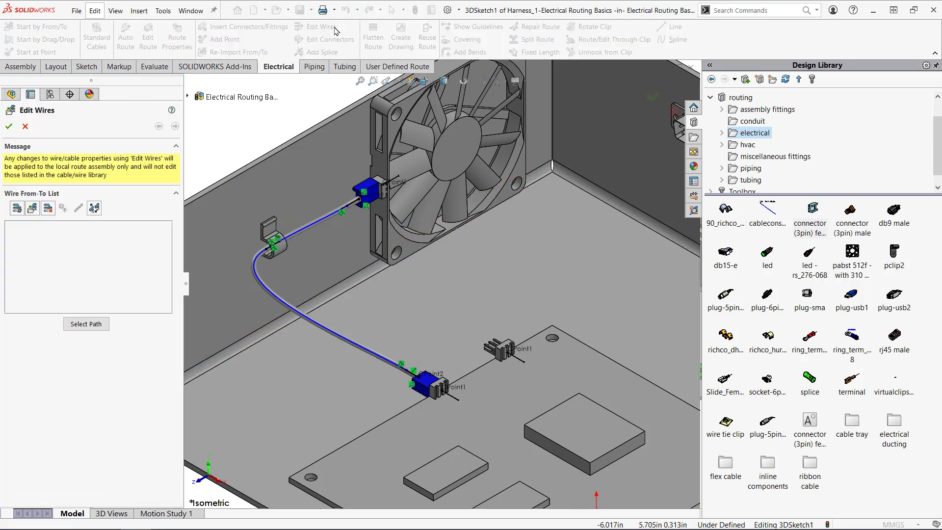
click(33, 208)
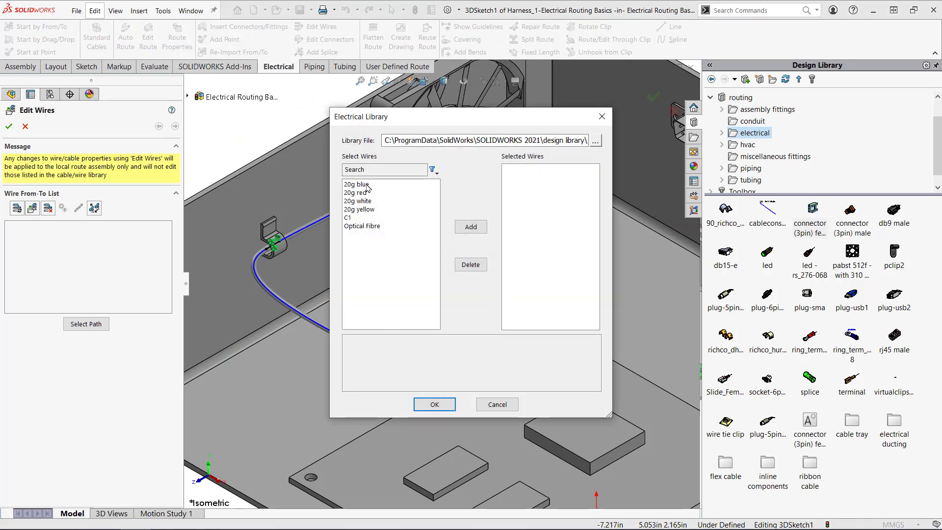
double_click(366, 185)
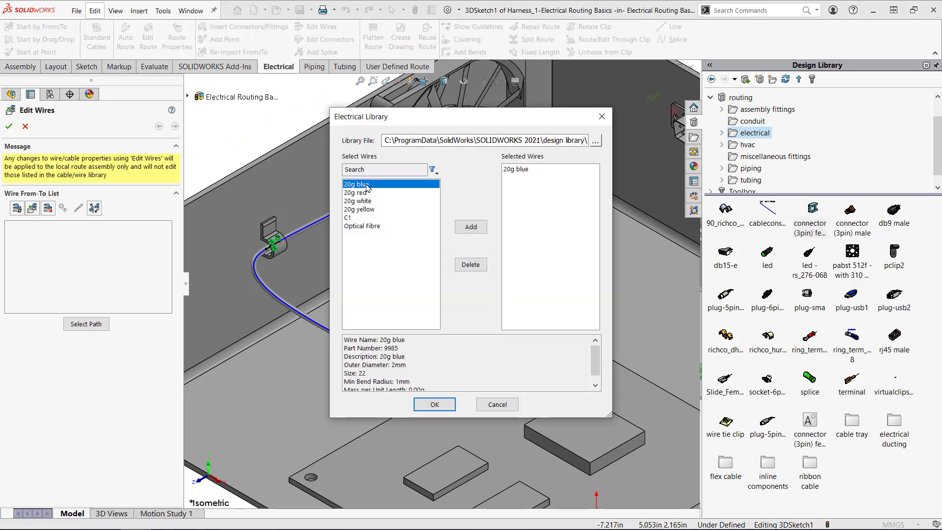
click(434, 405)
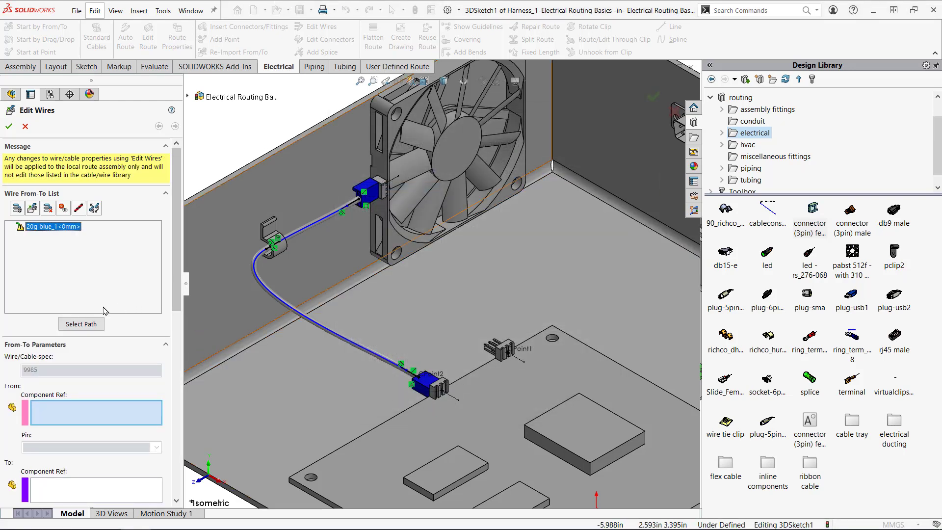
- Assign wire 20g blue_1 to the routed segment and finish editing wires
click(91, 325)
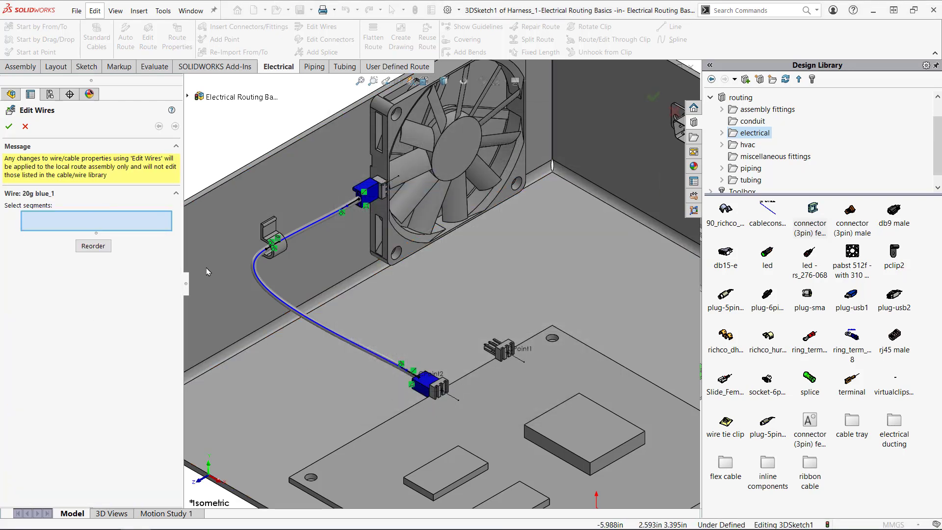
click(321, 222)
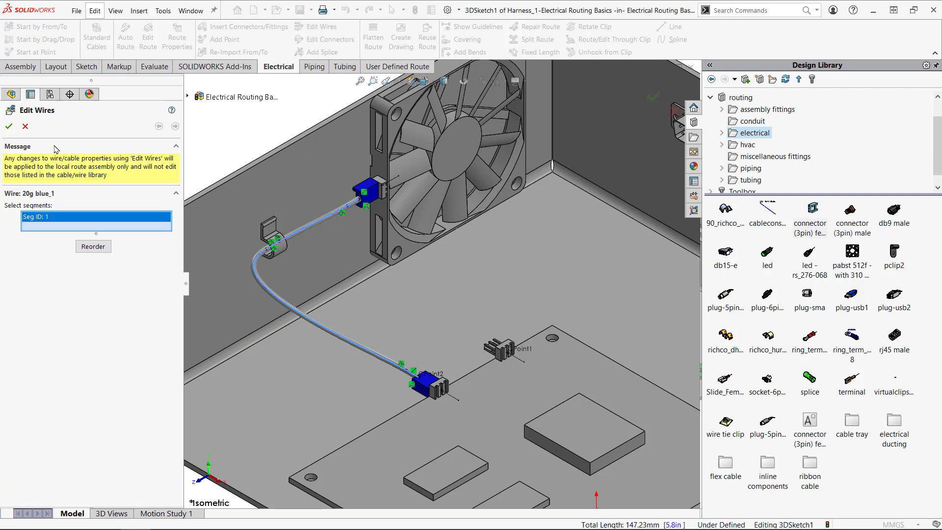
click(9, 127)
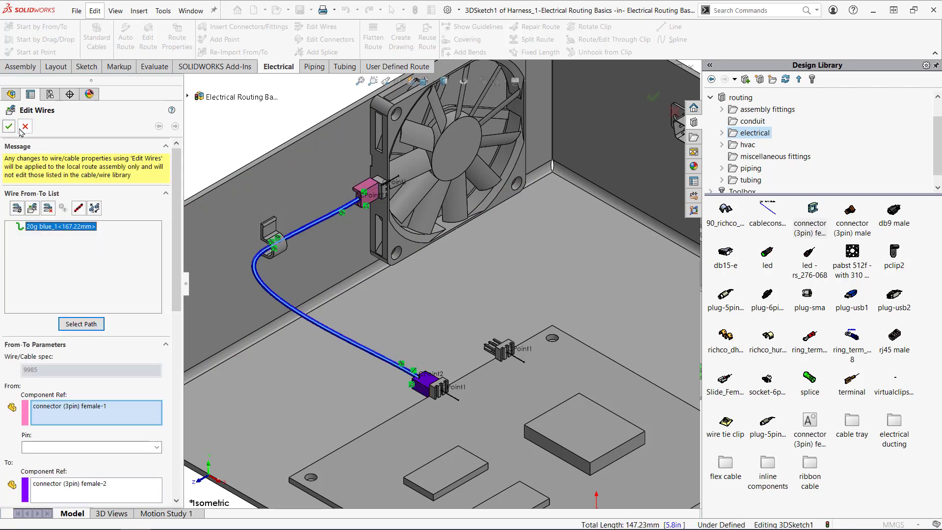
click(9, 126)
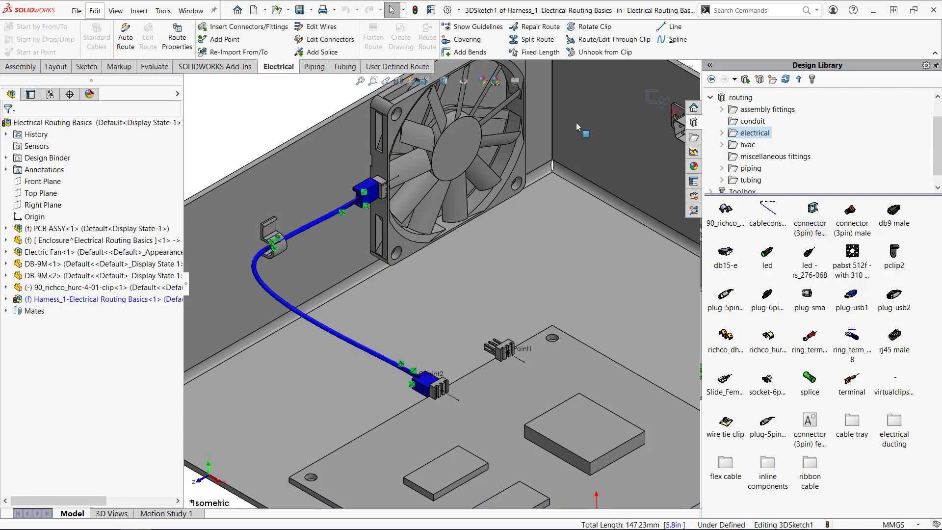
- Exit the route sketch, return to the top-level assembly and hide the Design Library
click(657, 101)
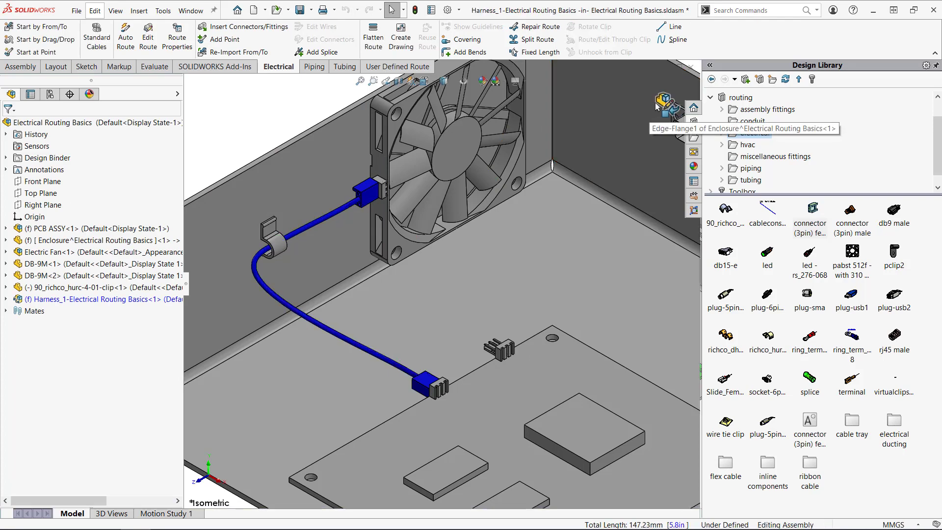
click(663, 103)
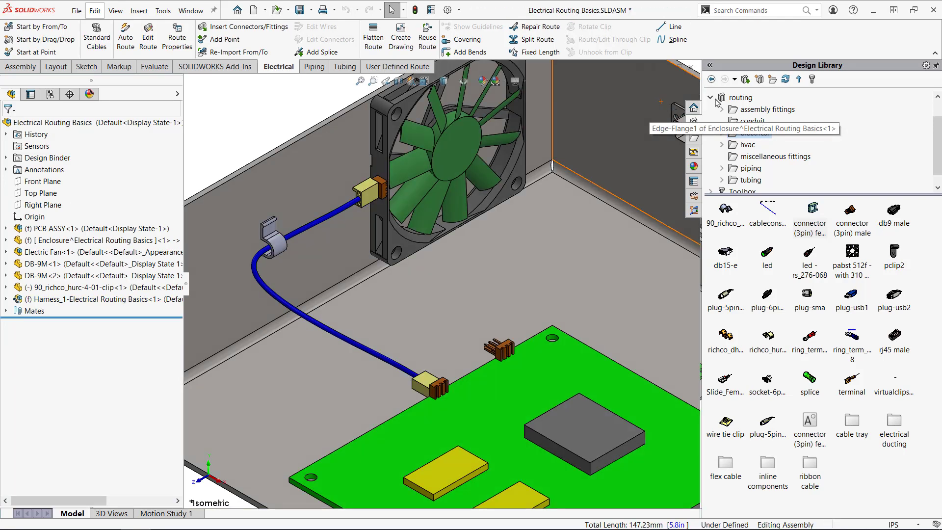
click(936, 65)
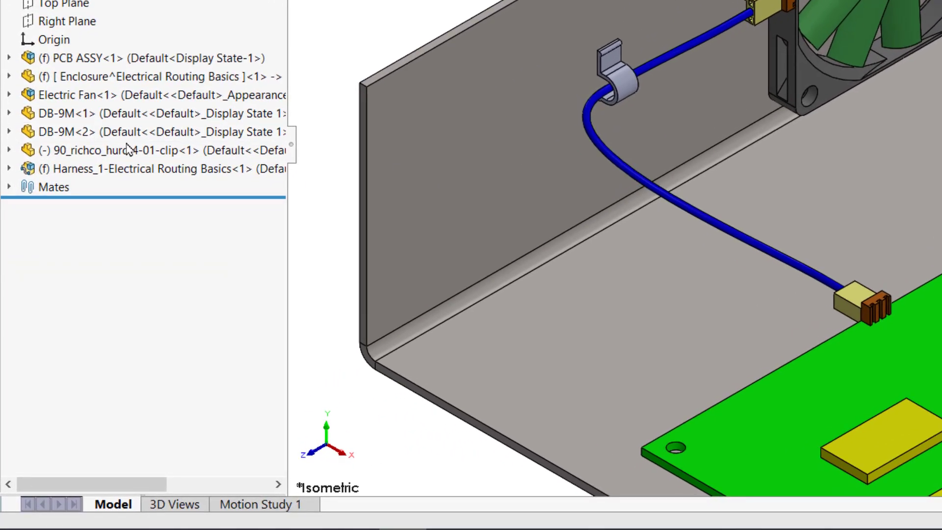
- Expand Harness_1 to view its connectors, the Cable^Harness_1 part and Route1's 3DSketch1
click(8, 169)
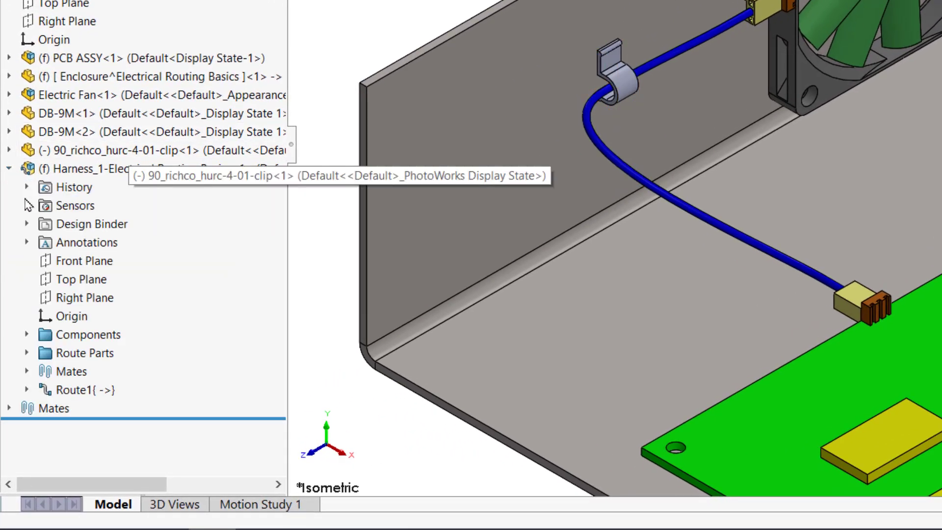
click(27, 335)
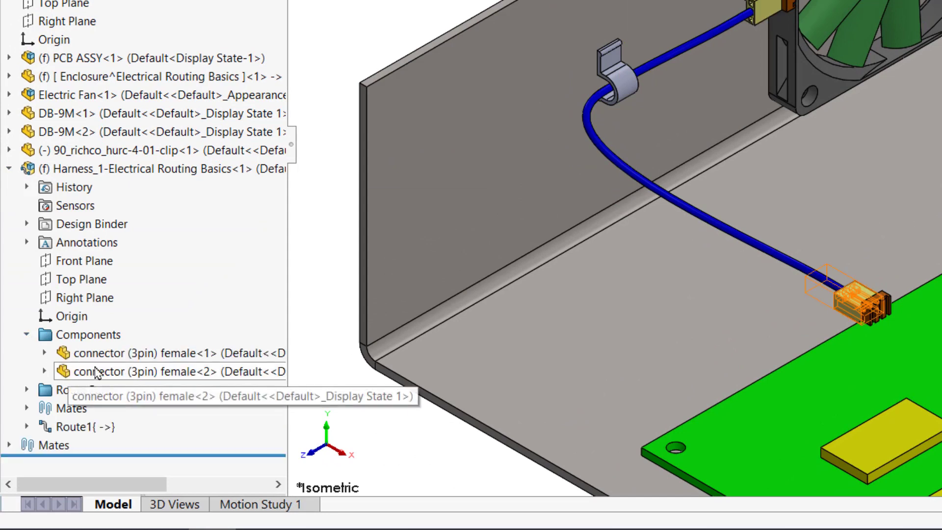
click(27, 390)
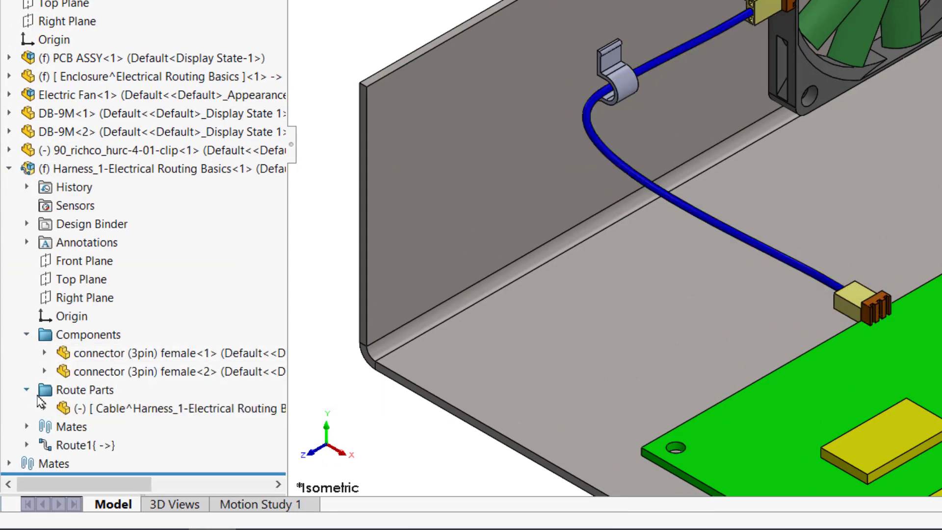
click(104, 410)
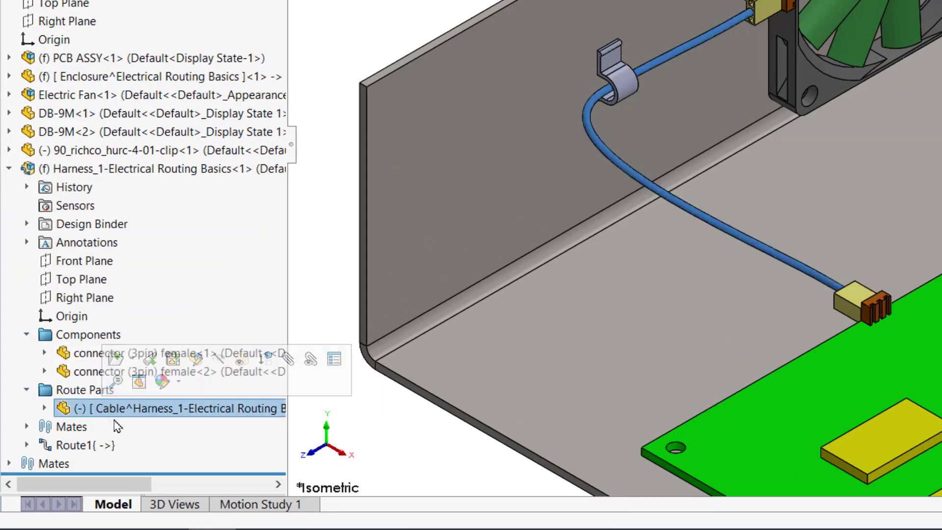
click(27, 444)
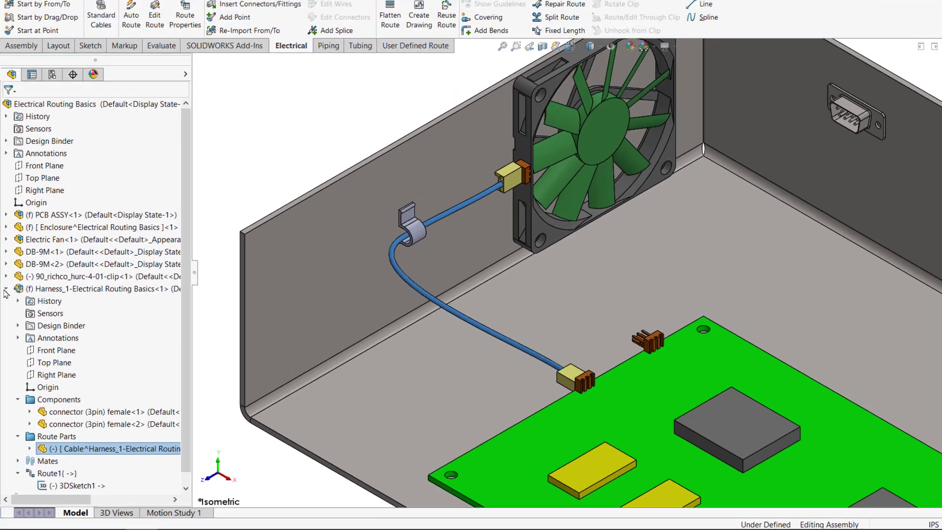
- Edit the Harness_1 subassembly, rebuild the models and switch to an isometric view
double_click(37, 196)
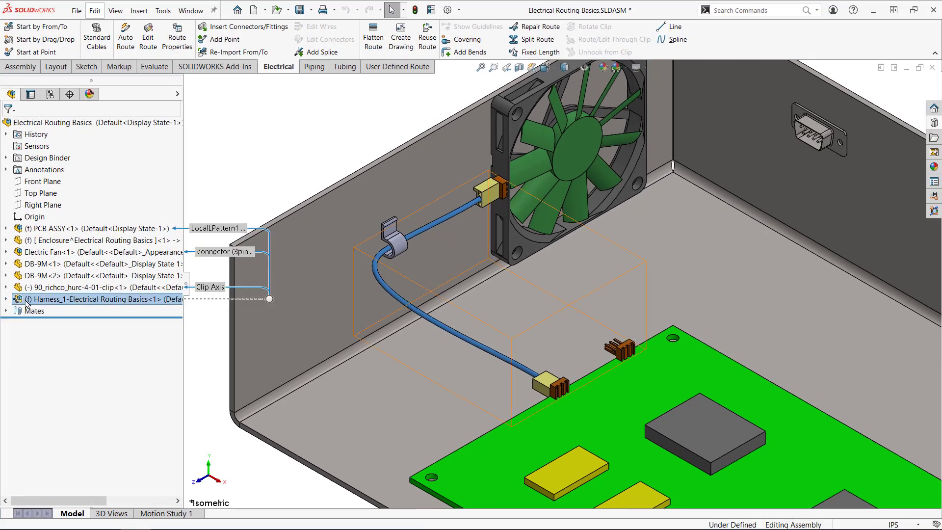
right_click(41, 300)
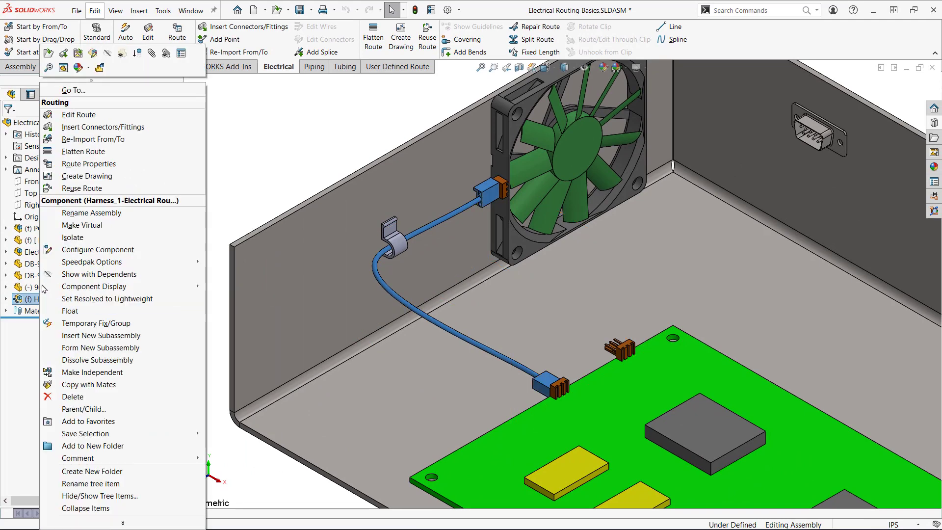
click(49, 67)
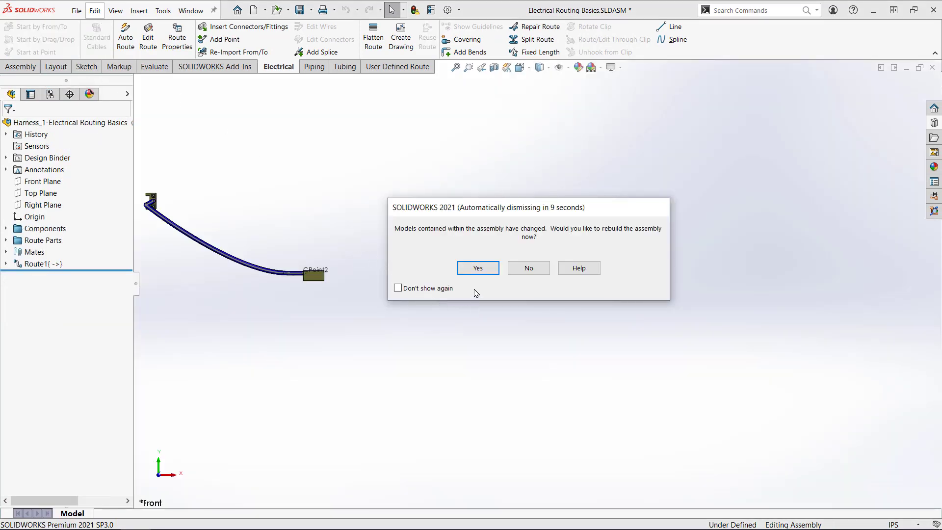
click(476, 268)
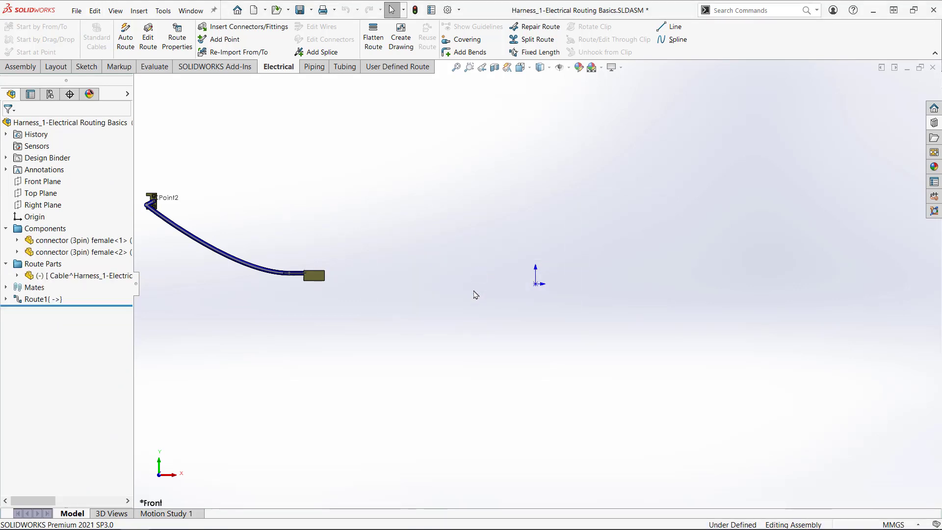
key(ctrl+7)
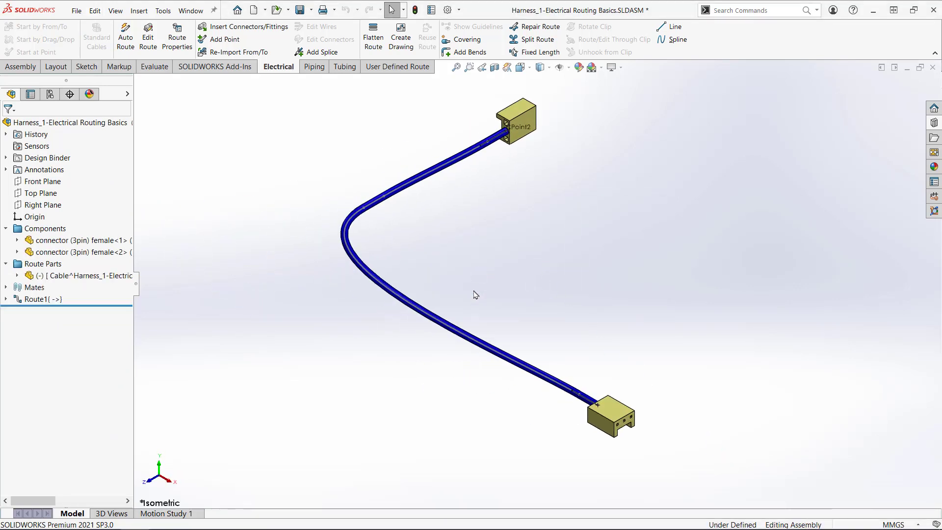
- Flatten the cable route with the drawing option enabled to create an annotation drawing
click(374, 41)
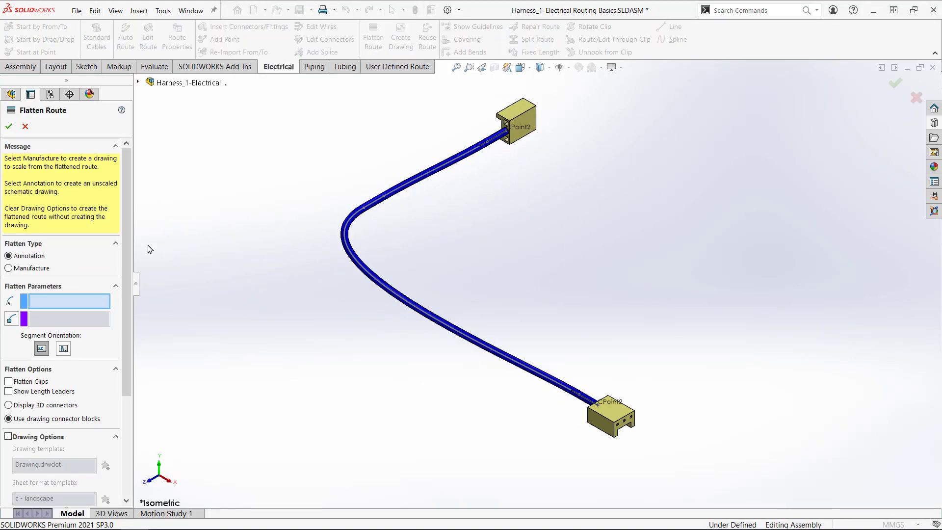
scroll(126, 358, down, 3)
scroll(127, 358, down, 2)
click(34, 359)
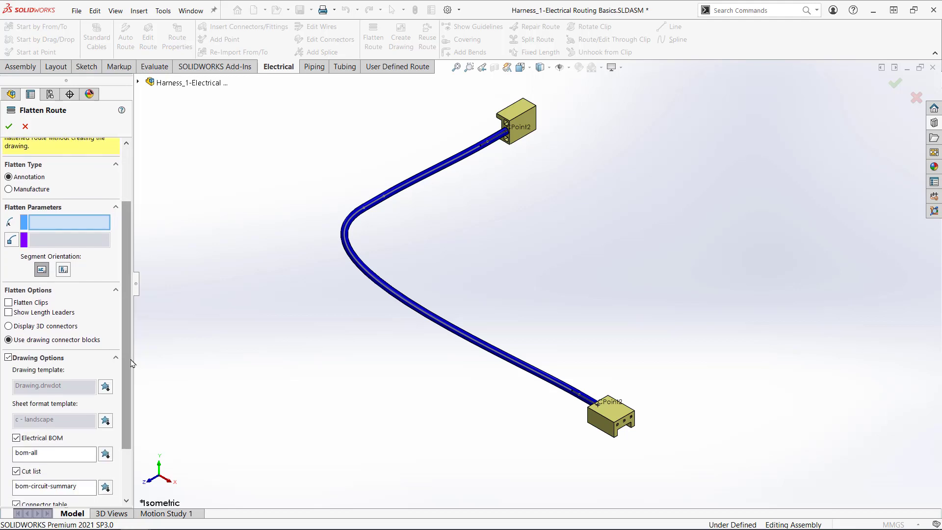
scroll(113, 359, down, 4)
scroll(113, 359, up, 9)
click(9, 126)
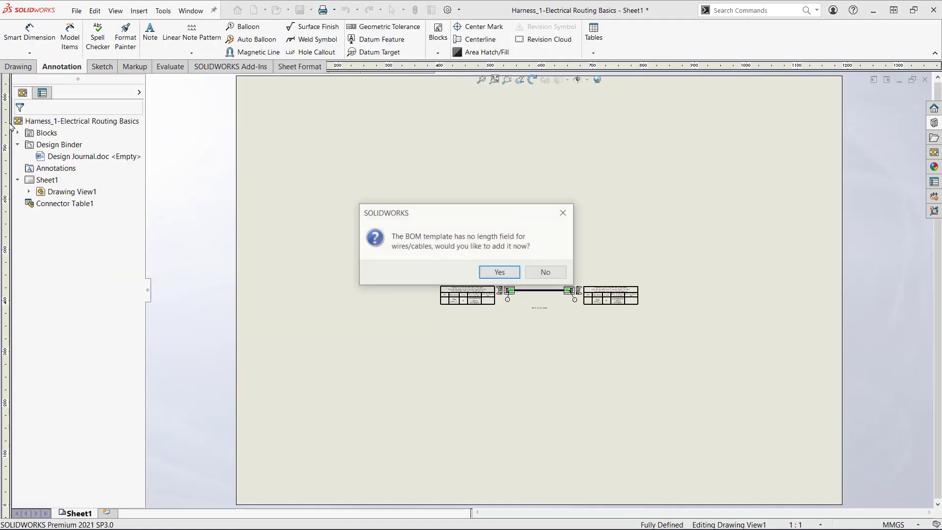
- Add a length field to the BOM, centre the route view and place Circuit Summary below the BOM
click(495, 270)
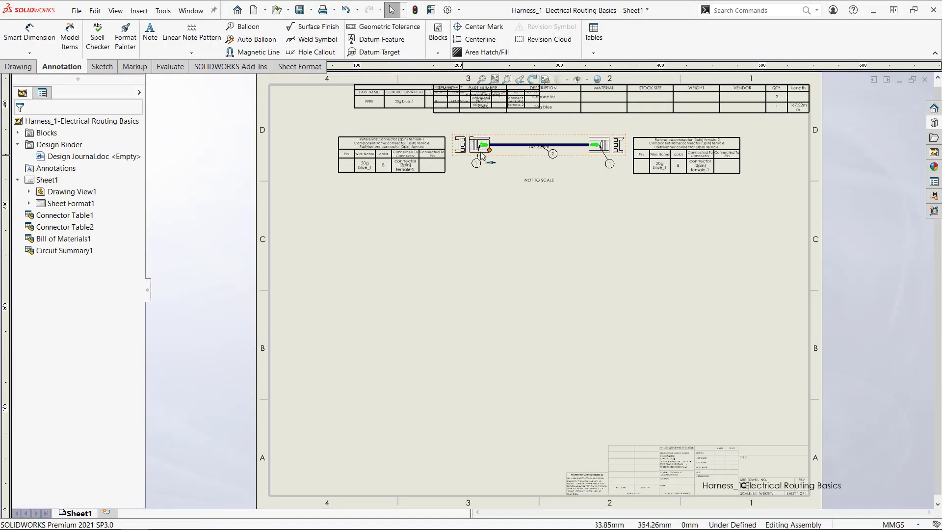
drag(520, 157, 513, 290)
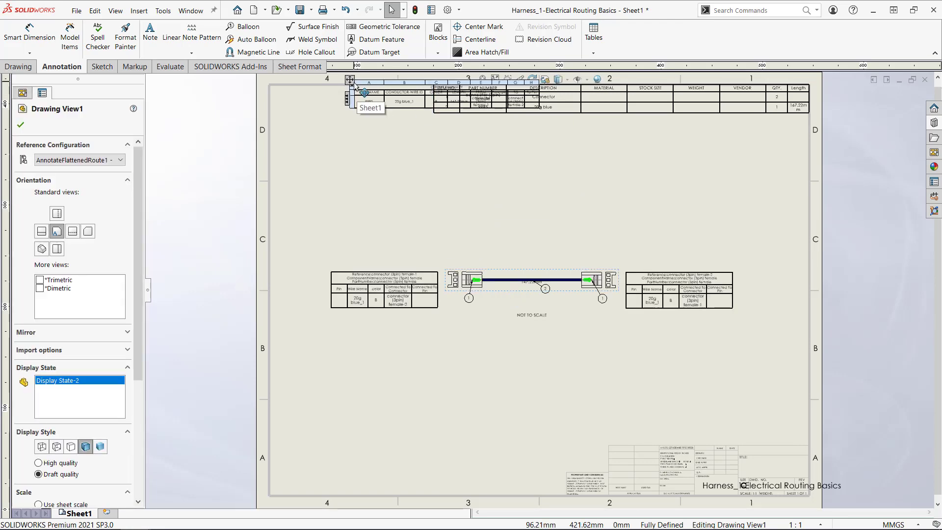
drag(431, 114, 413, 226)
click(763, 242)
scroll(763, 243, down, 1)
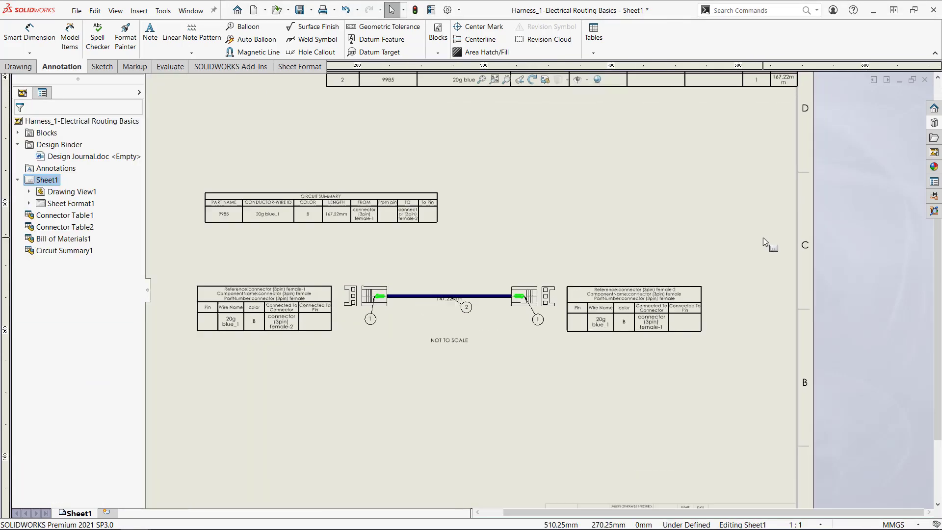
scroll(546, 243, down, 3)
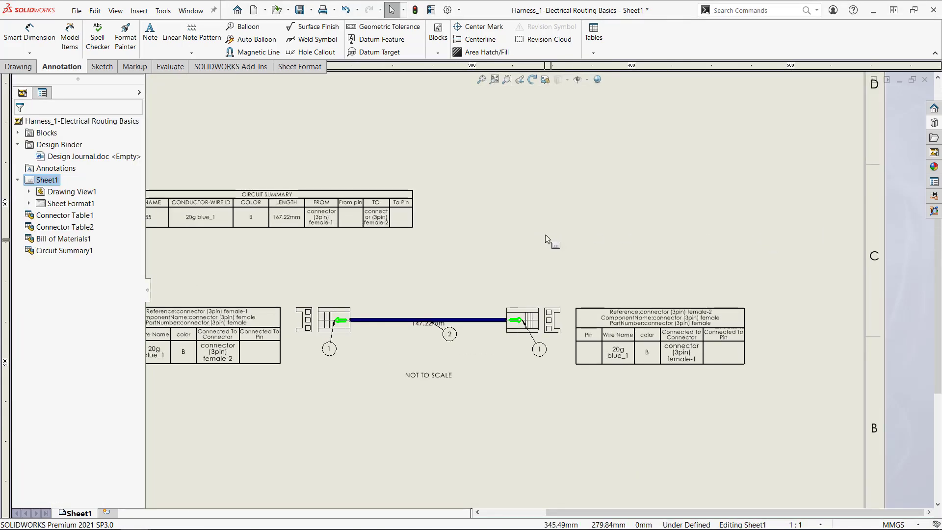
middle_drag(551, 235, 633, 231)
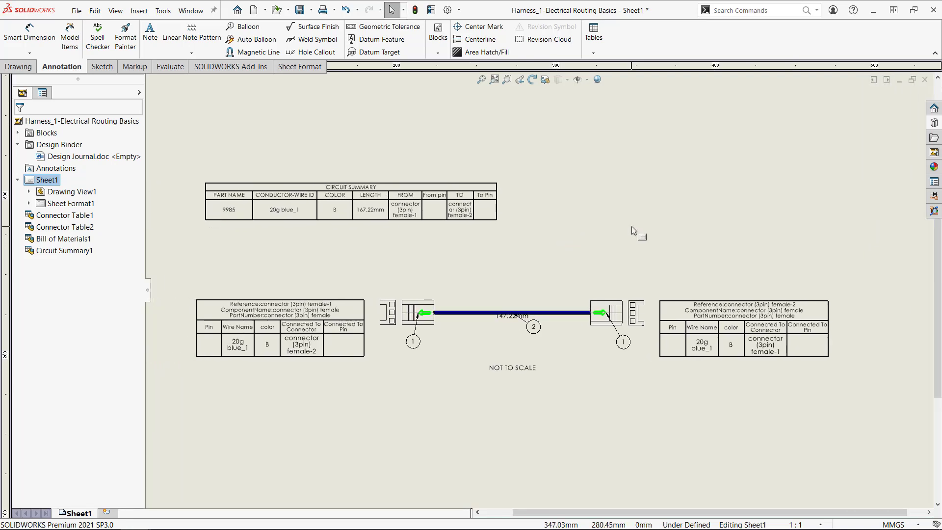
- Switch to Electrical Routing Basics.SLDASM and pan to the connectors on the enclosure wall
click(192, 10)
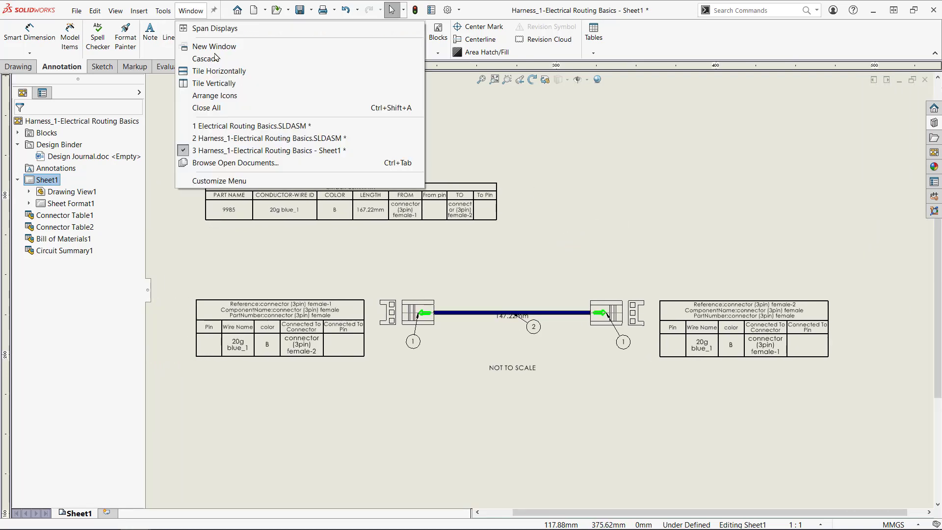
click(236, 126)
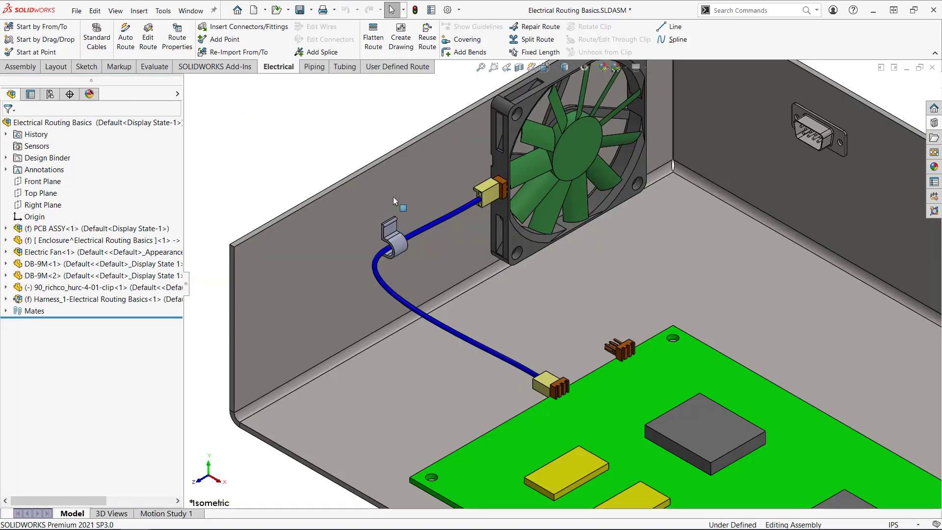
ctrl+middle_drag(671, 267, 393, 278)
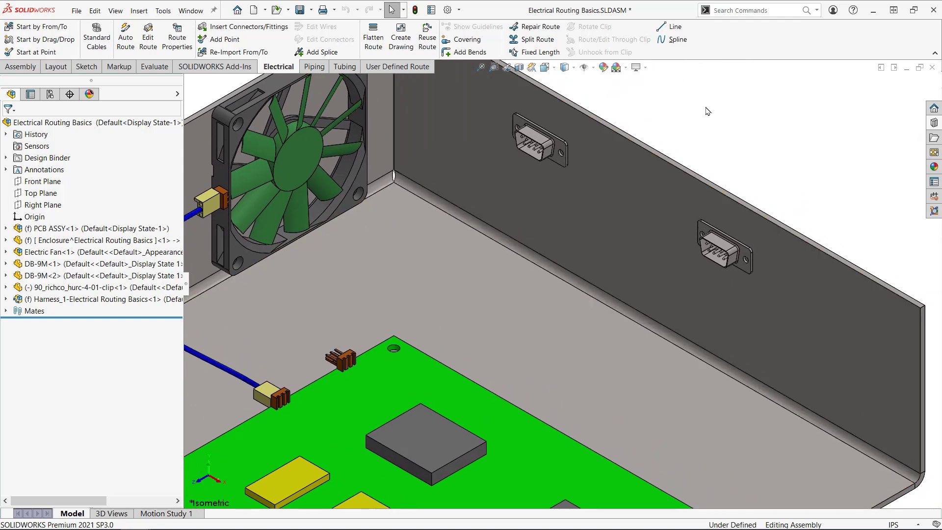
- Open the DB-9F.SLDPRT connector part
key(ctrl+F2)
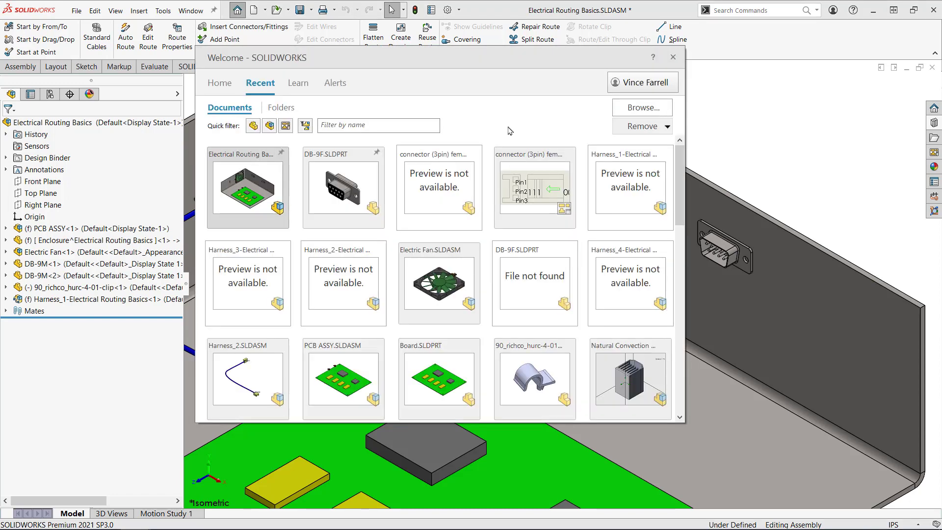
key(Escape)
key(ctrl+Tab)
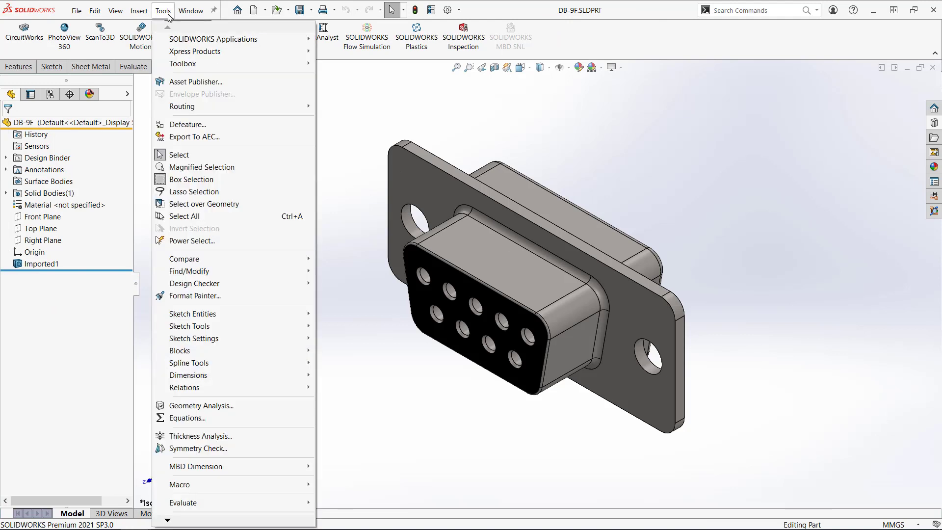
- Launch the Routing Library Manager from Tools > Routing > Routing Tools
mouse_move(308, 111)
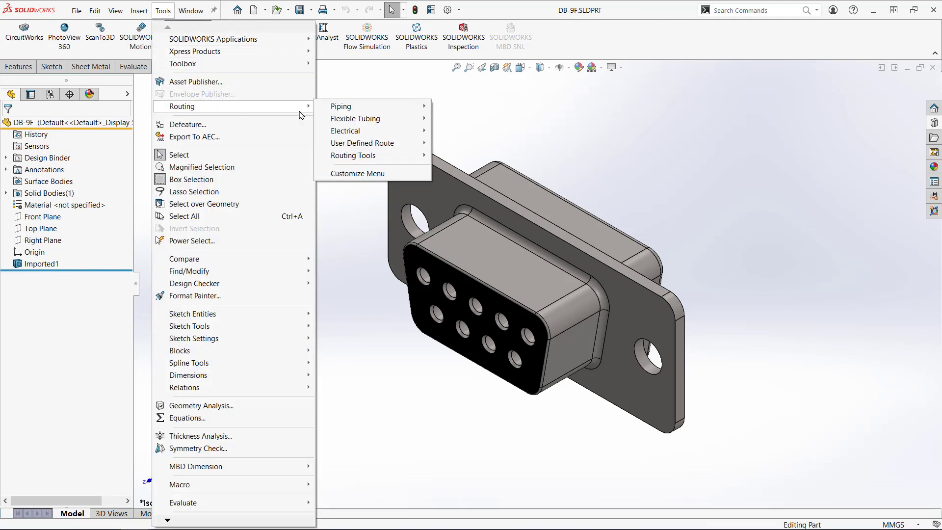
mouse_move(424, 155)
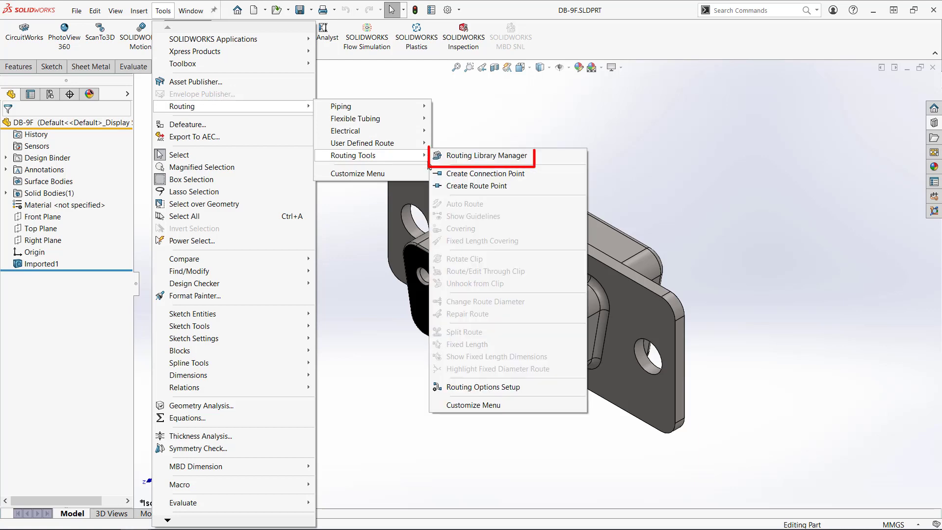
click(454, 160)
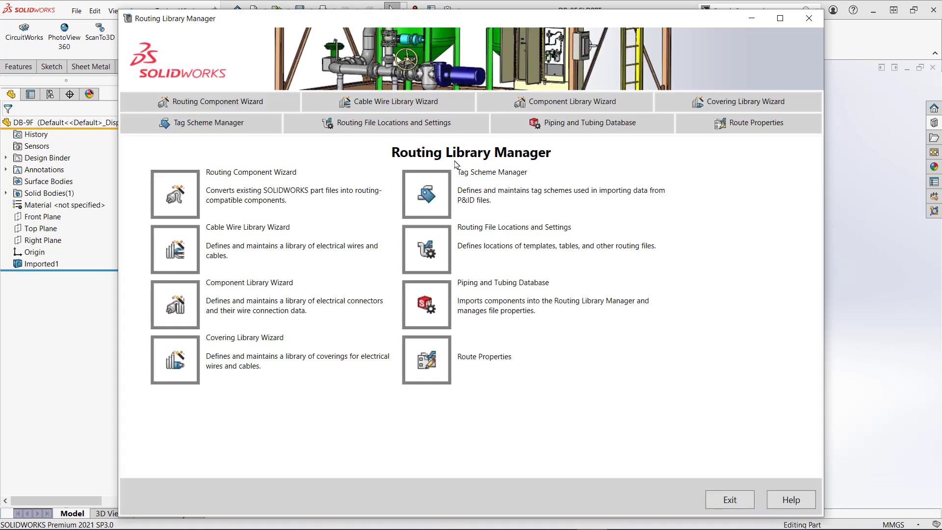
- Run the Routing Component Wizard as an Electrical Connector and add a CPoint connection point
click(188, 192)
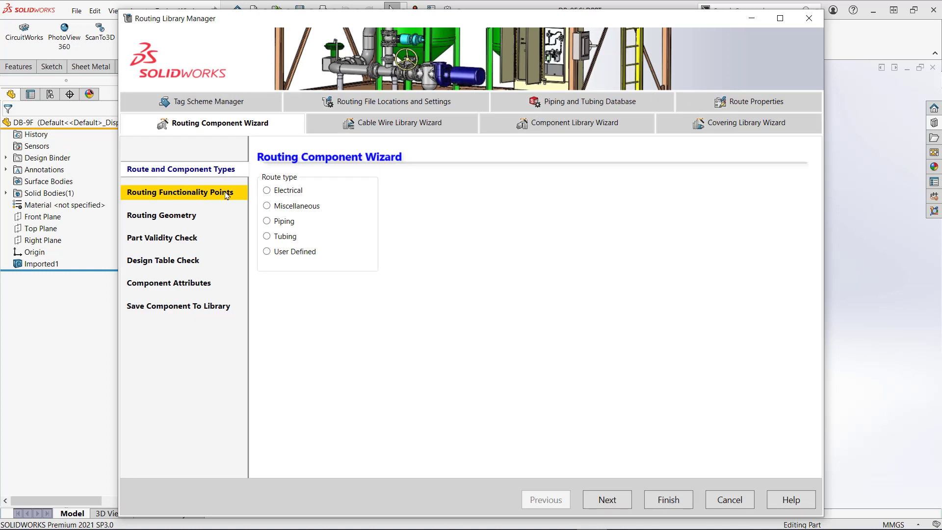
click(268, 190)
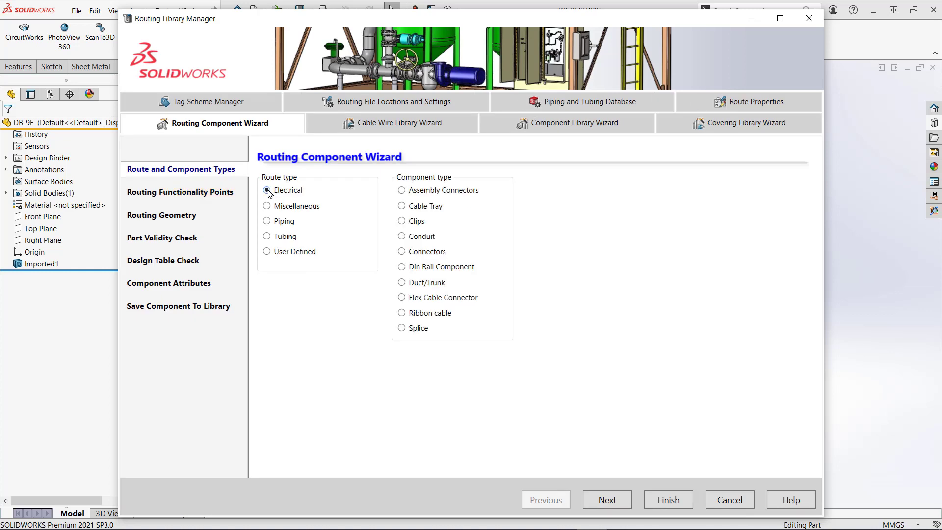
click(402, 252)
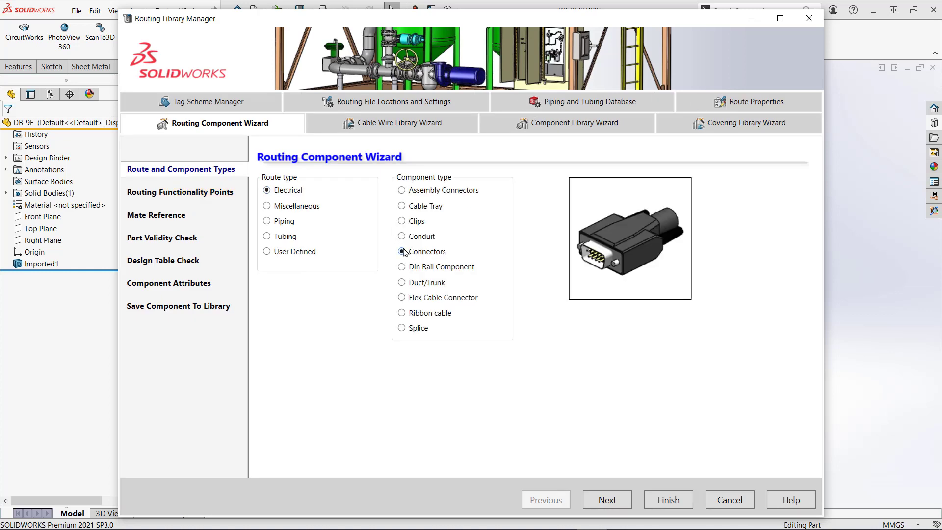
click(601, 498)
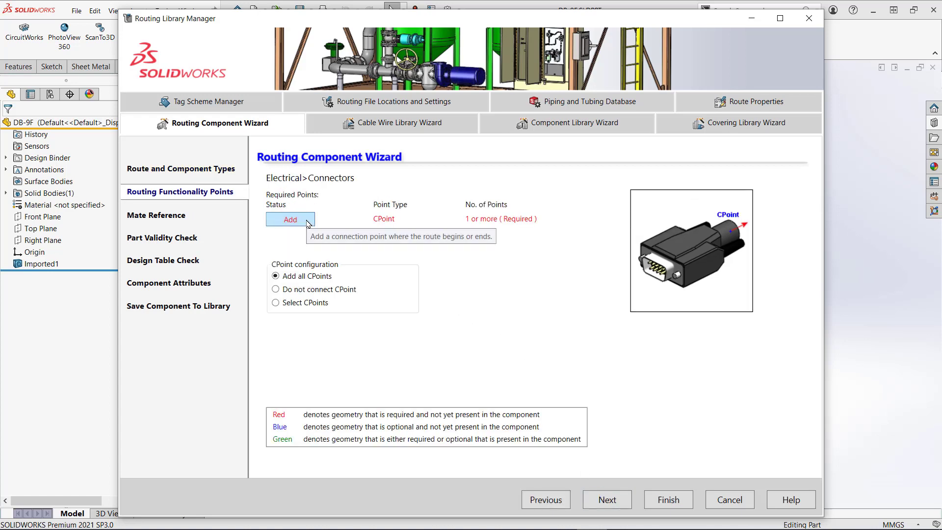
click(291, 219)
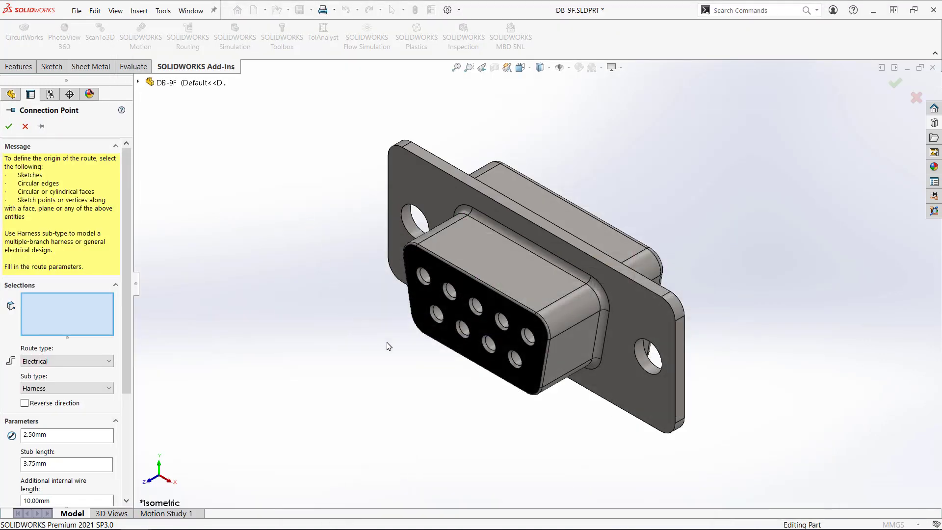
- Add connection points on the five rear pin edges of the DB-9F connector
middle_drag(388, 346, 293, 389)
scroll(591, 373, down, 2)
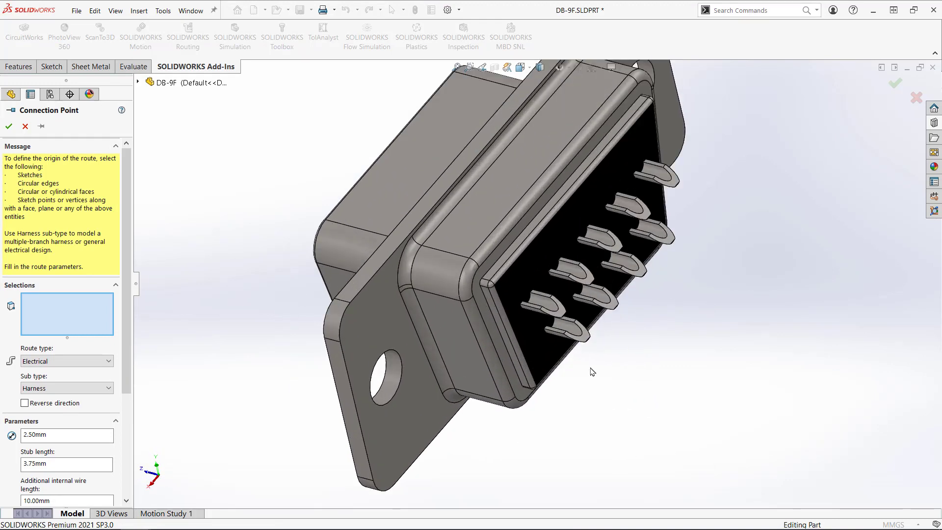
scroll(530, 304, down, 2)
click(530, 300)
click(572, 249)
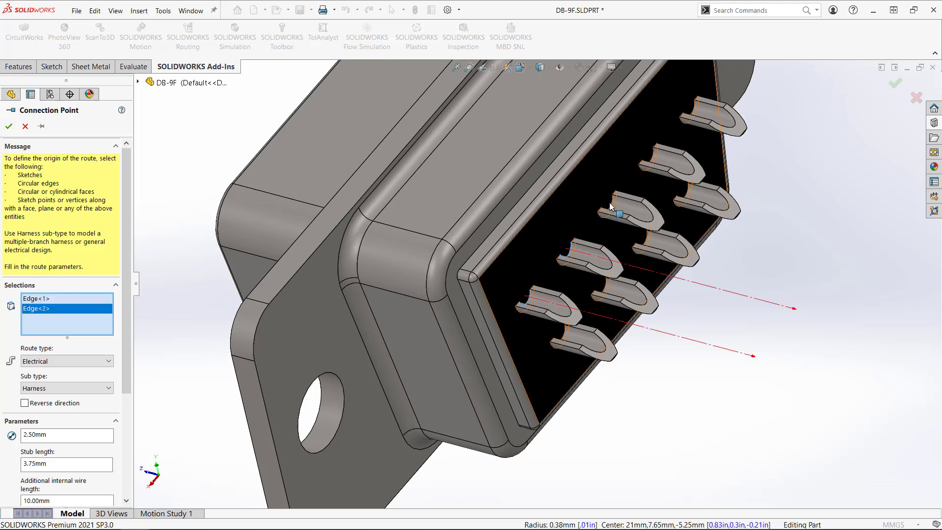
click(613, 206)
click(652, 162)
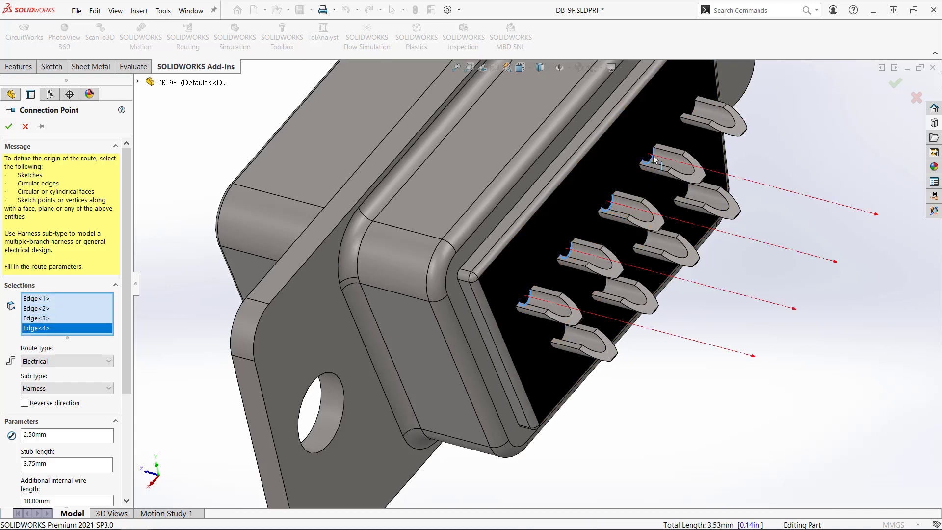
click(689, 113)
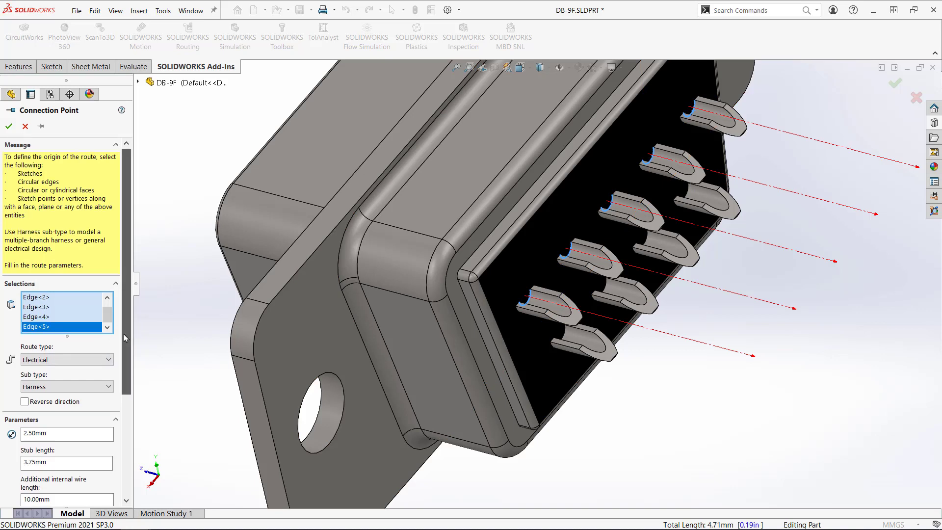
- Widen the panel to check that CPoint1–CPoint5 are assigned to pins 1 to 5
scroll(122, 384, down, 3)
scroll(123, 383, down, 4)
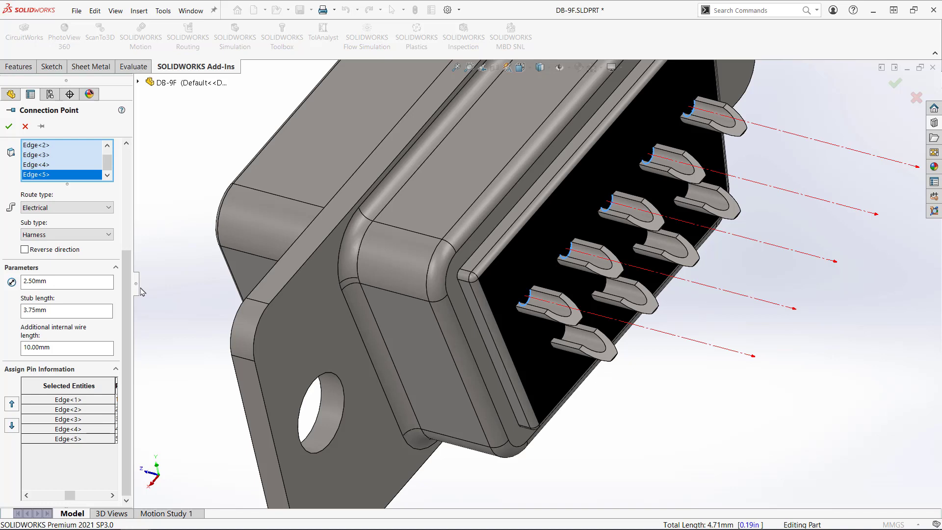
drag(139, 291, 185, 290)
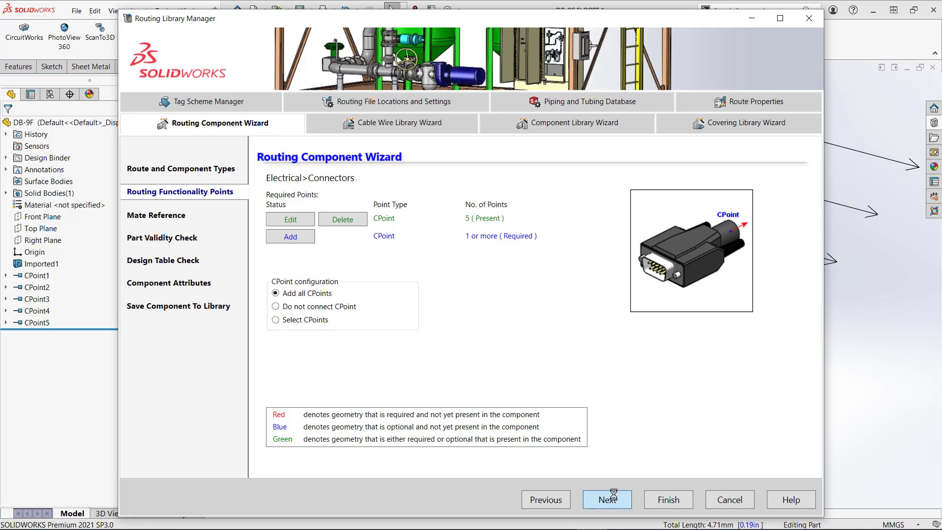
- Start a new mate reference named DB37 and turn the view to the socket front
click(608, 499)
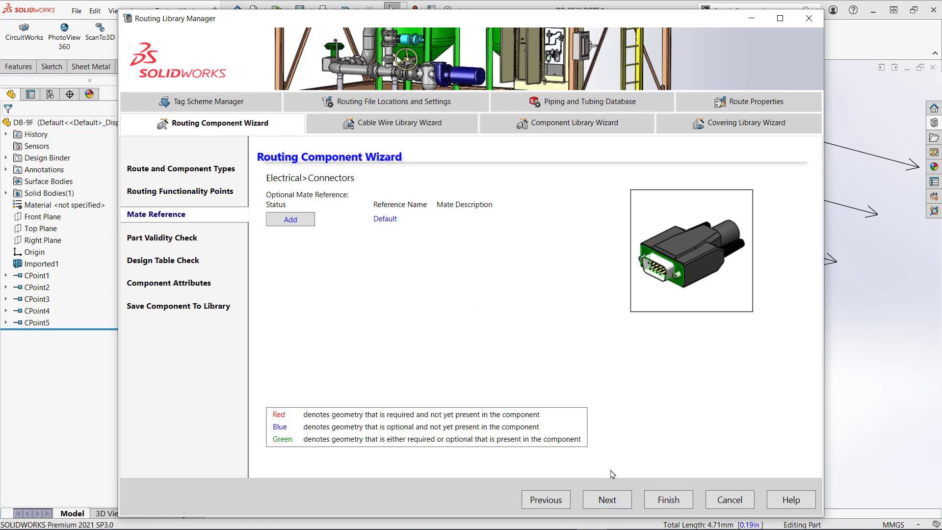
click(304, 223)
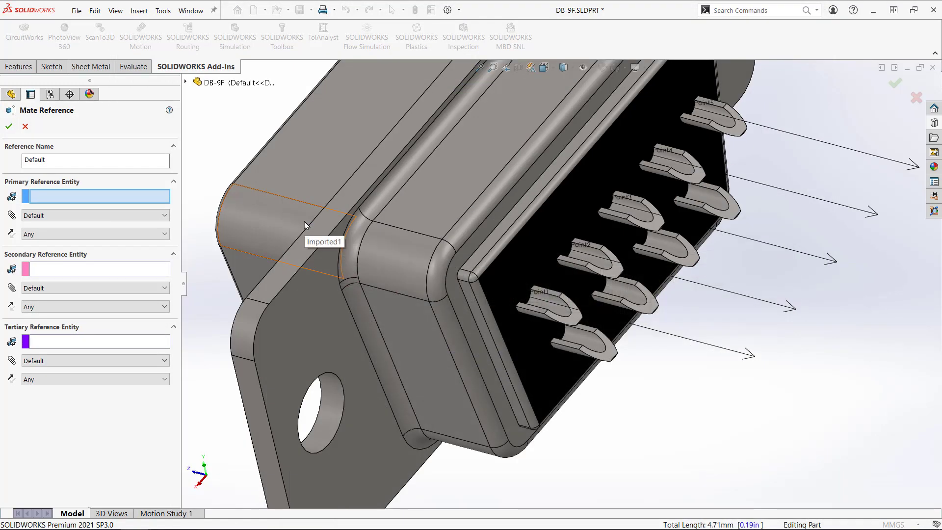
double_click(65, 158)
text(DB37)
key(shift+Left)
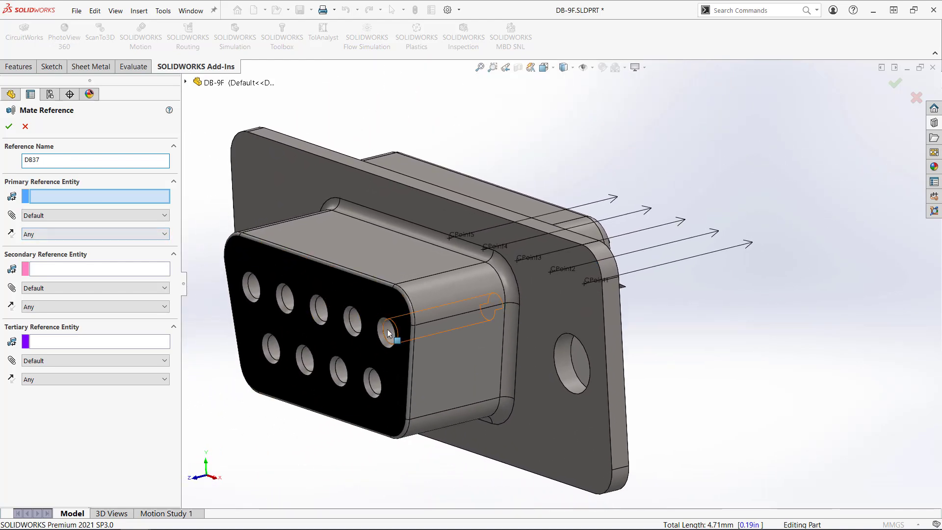
- Set a pin hole face as the primary reference, Concentric and Aligned
click(387, 334)
click(64, 216)
click(49, 240)
click(68, 234)
click(63, 254)
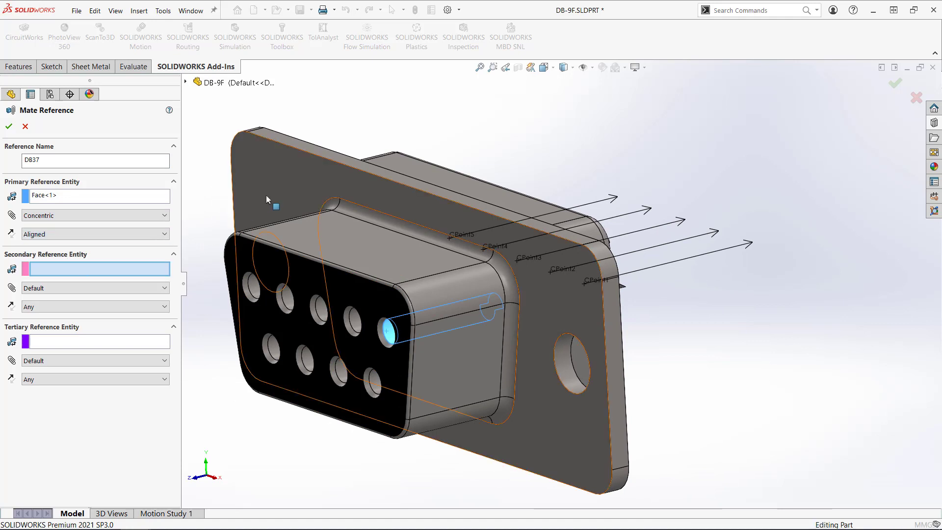
- Set the flange face as the secondary reference, Coincident and Anti-Aligned
click(247, 210)
click(74, 288)
click(54, 309)
click(73, 306)
click(54, 334)
- Set the connector's top face as the tertiary reference, Parallel and Aligned, and confirm DB37
click(343, 236)
click(74, 360)
click(72, 388)
click(73, 387)
click(54, 397)
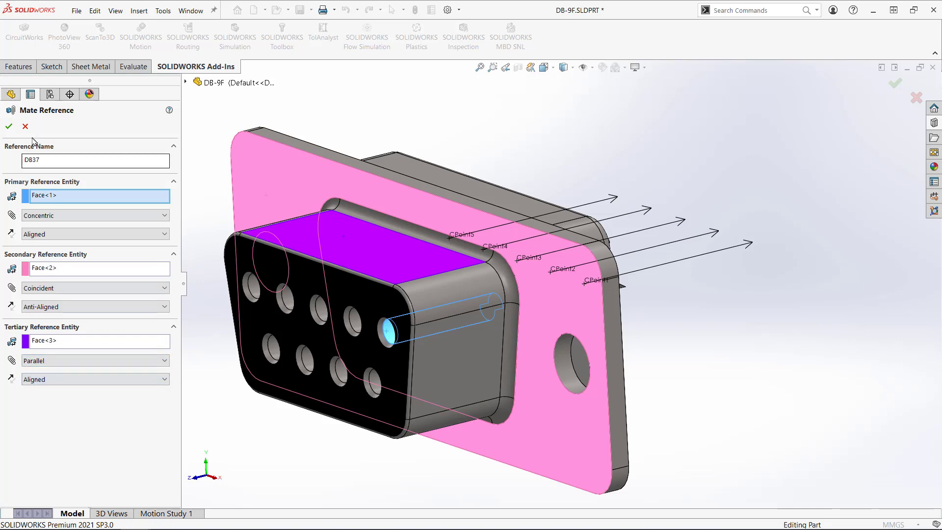
click(8, 126)
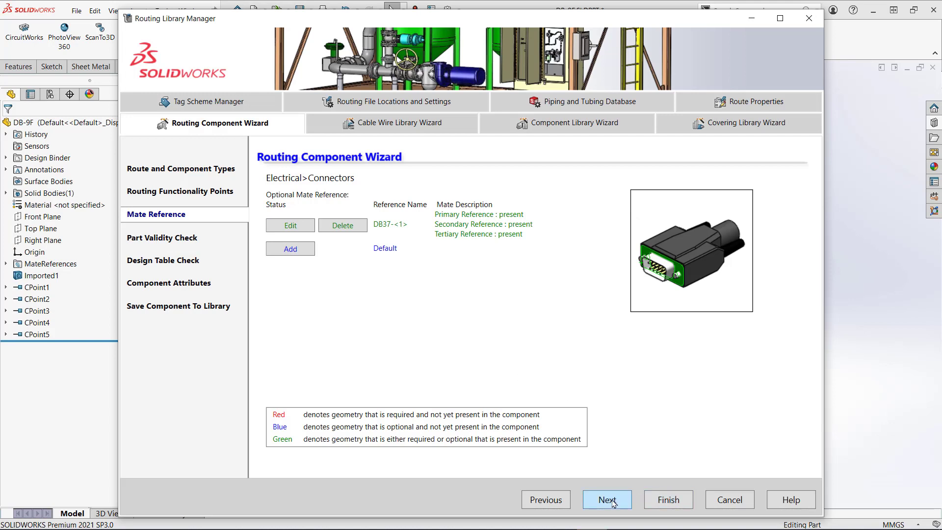
- Pass the validity, design table and attribute checks, then save DB-9F.SLDPRT to the routing\electrical library
click(608, 499)
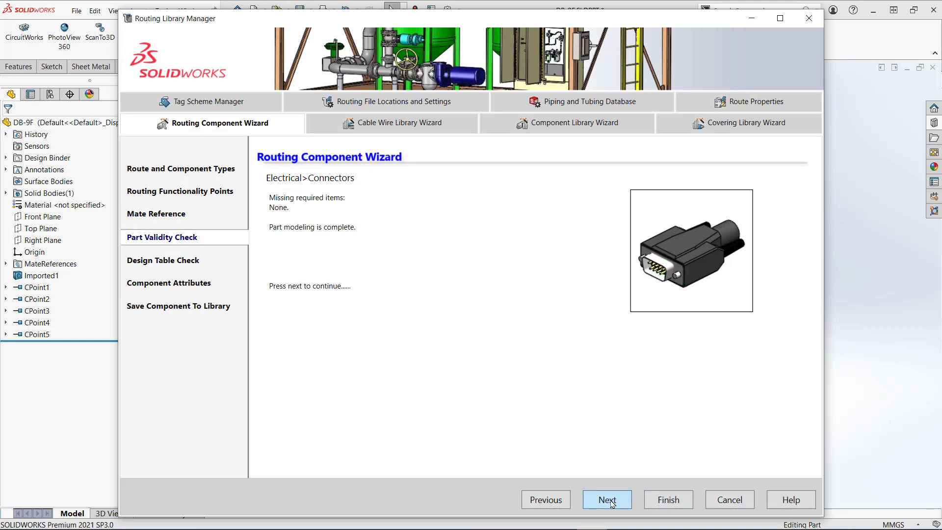
click(607, 499)
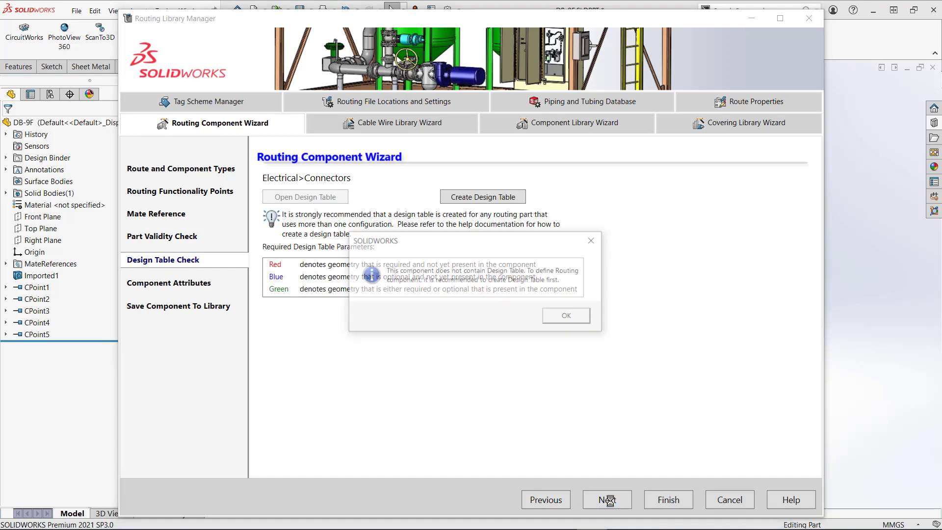
click(569, 317)
click(607, 499)
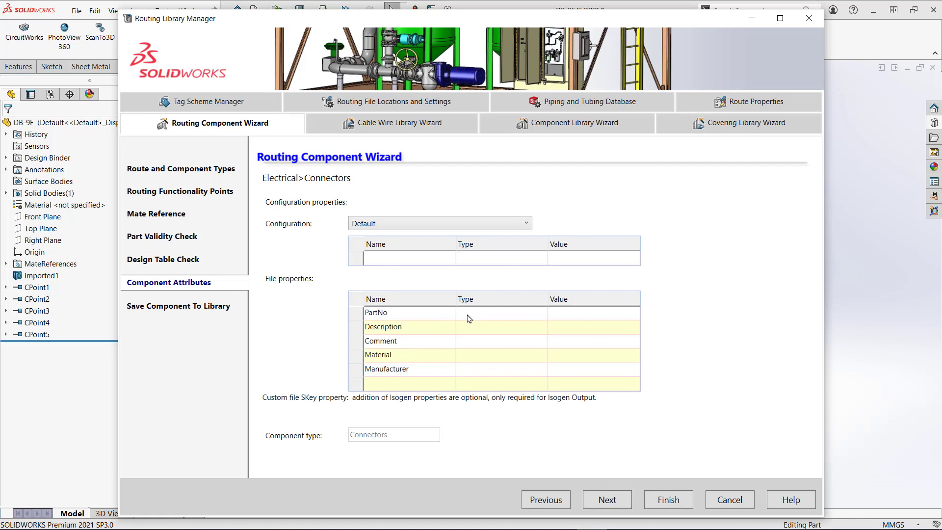
click(606, 499)
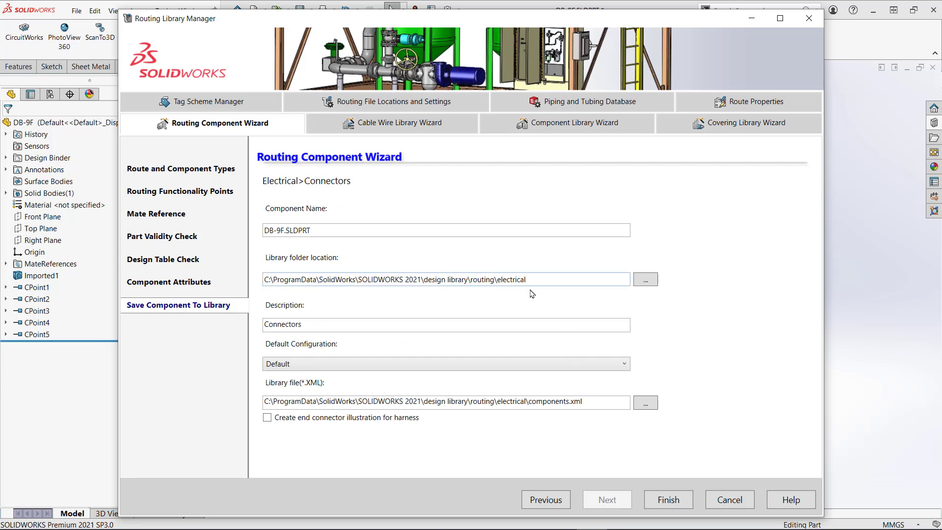
click(661, 501)
click(465, 318)
click(491, 317)
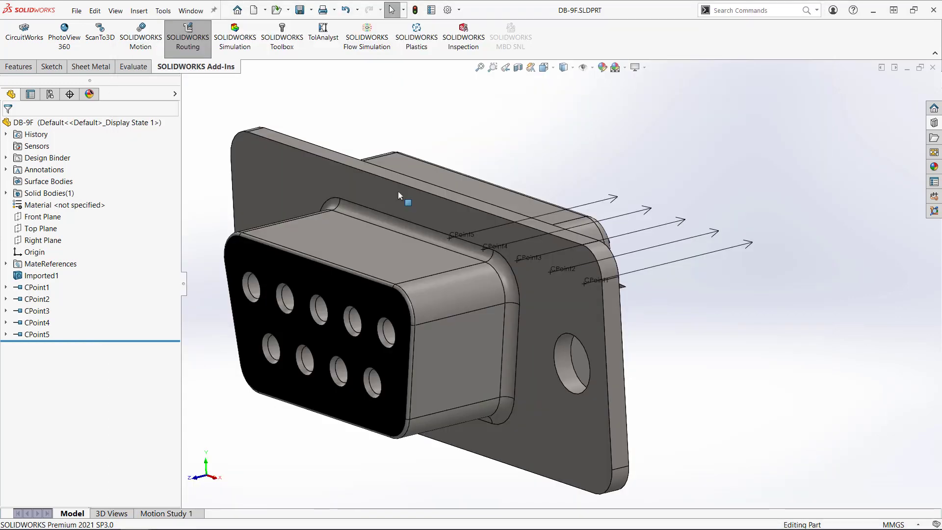
- In Electrical Routing Basics.SLDASM, drop DB-9F from the design library onto the left DB-9 port
click(191, 10)
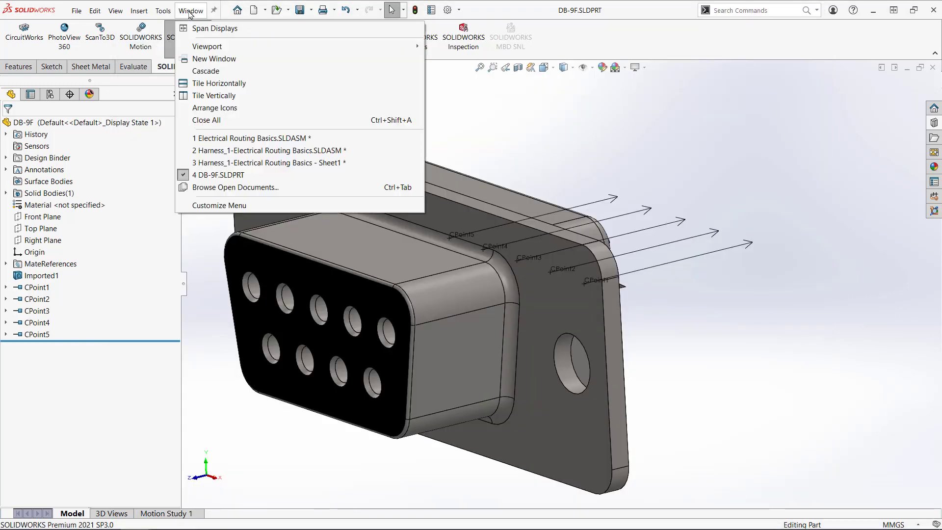
click(221, 135)
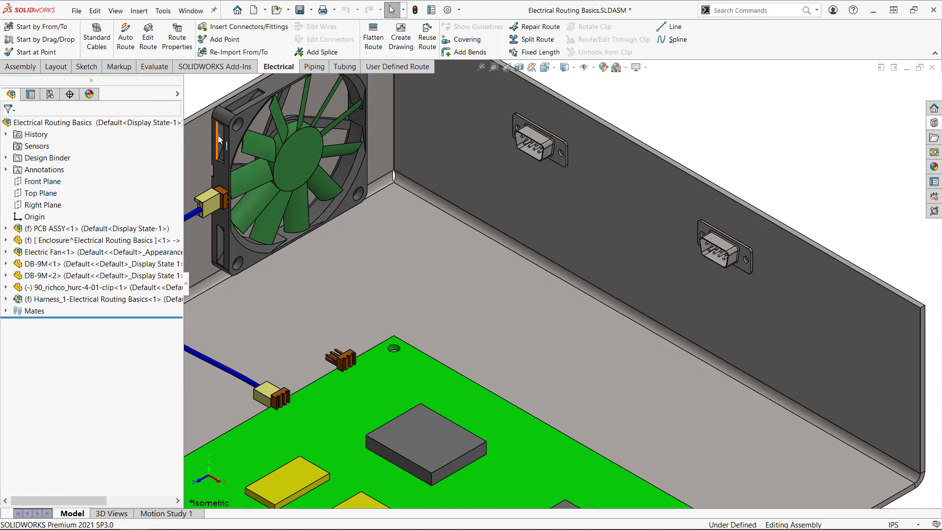
click(932, 124)
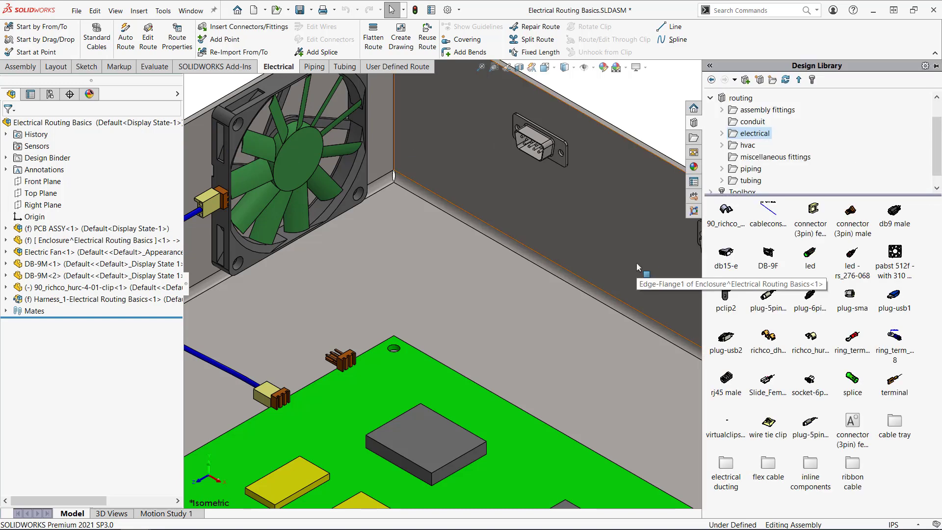
middle_drag(633, 274, 676, 188)
drag(763, 252, 396, 169)
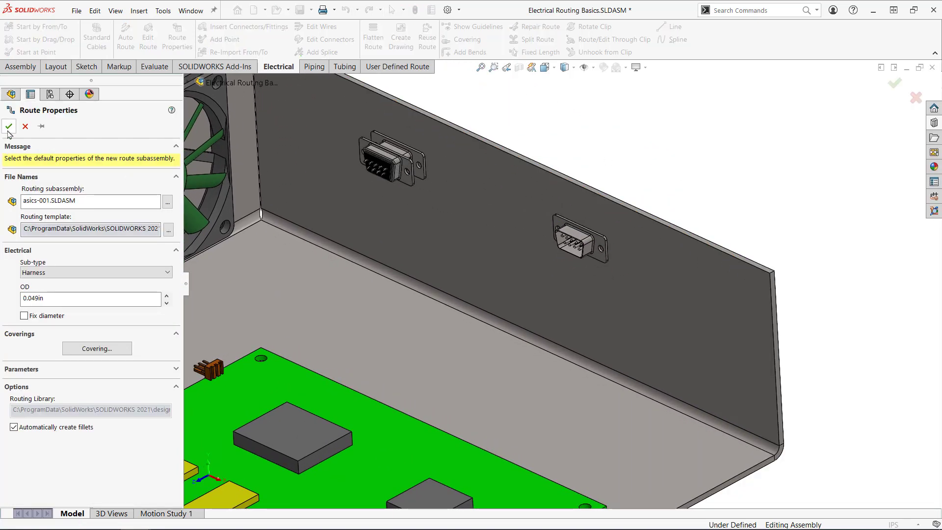
- Place a second DB-9F on the right port and auto-route between the two connectors' pins
click(9, 126)
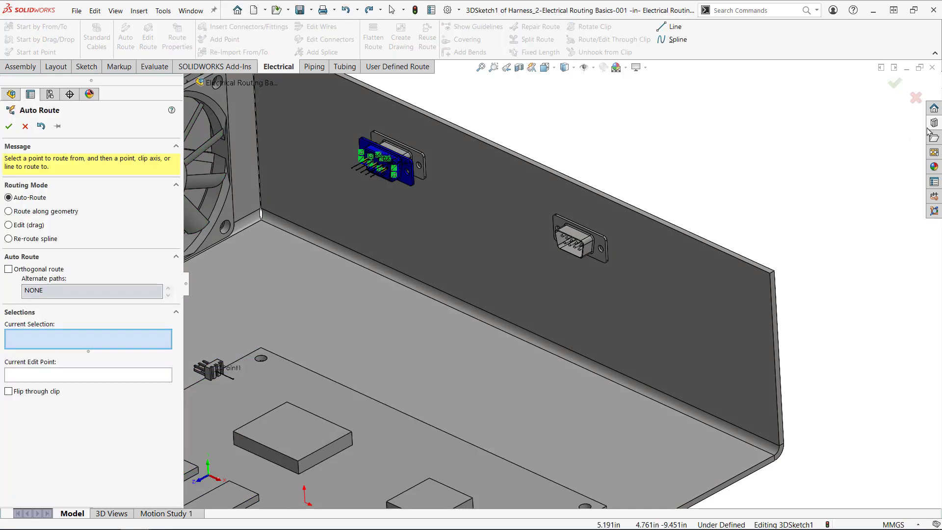
click(934, 123)
drag(762, 254, 568, 247)
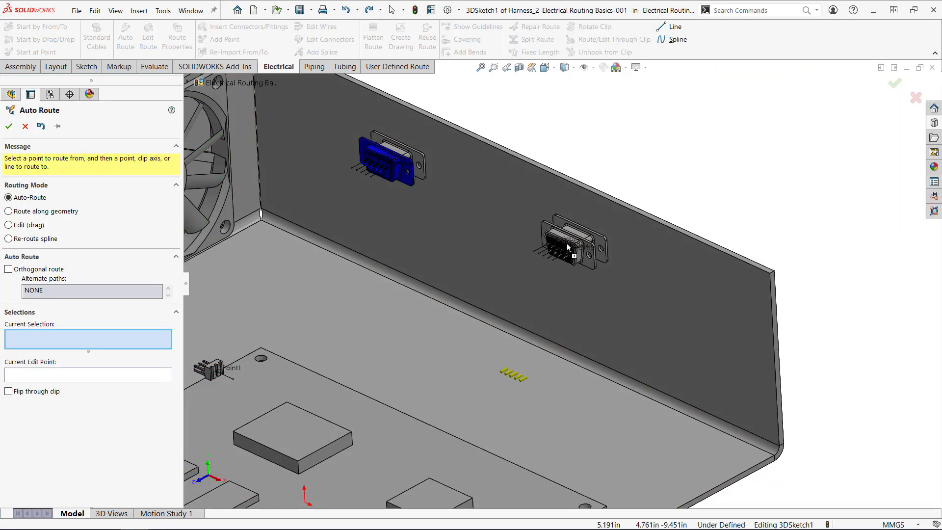
scroll(356, 126, down, 5)
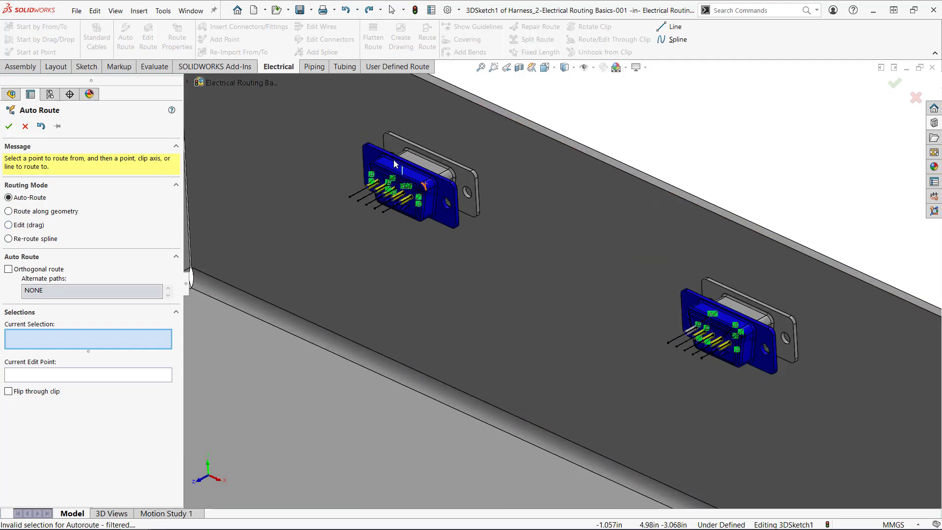
click(374, 200)
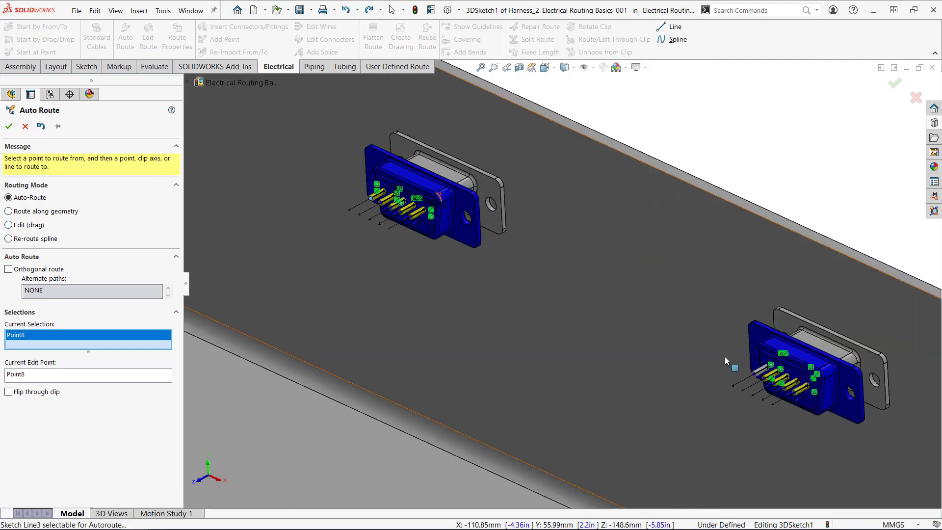
click(750, 376)
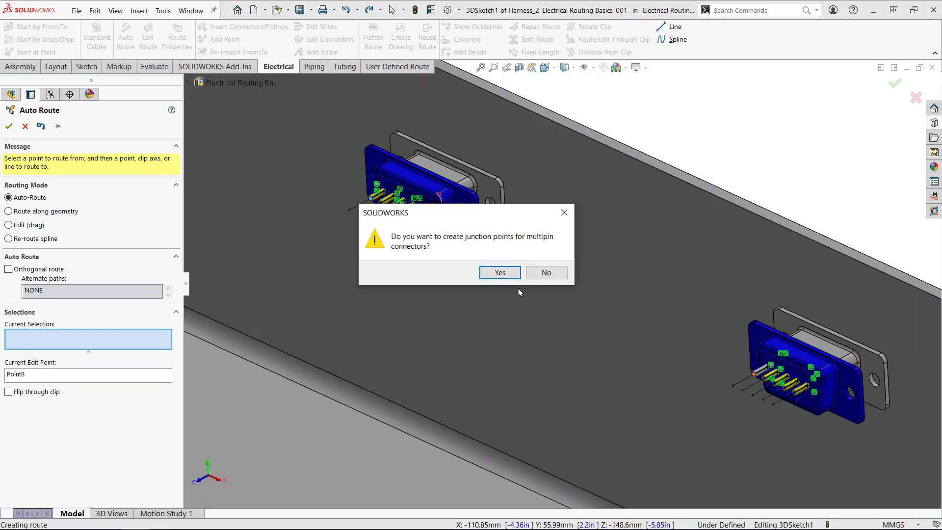
click(503, 273)
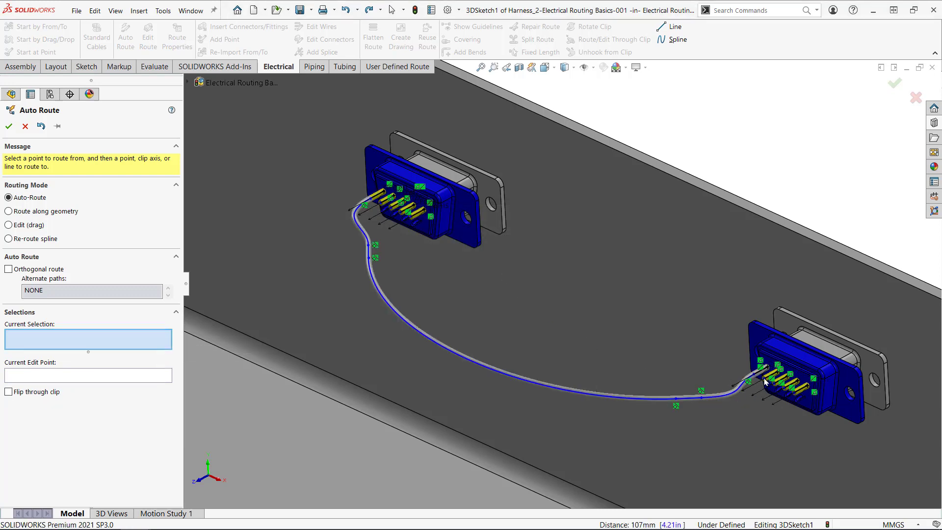
- Route four wires from the cable spline point to separate right connector pins
scroll(738, 390, down, 1)
click(685, 394)
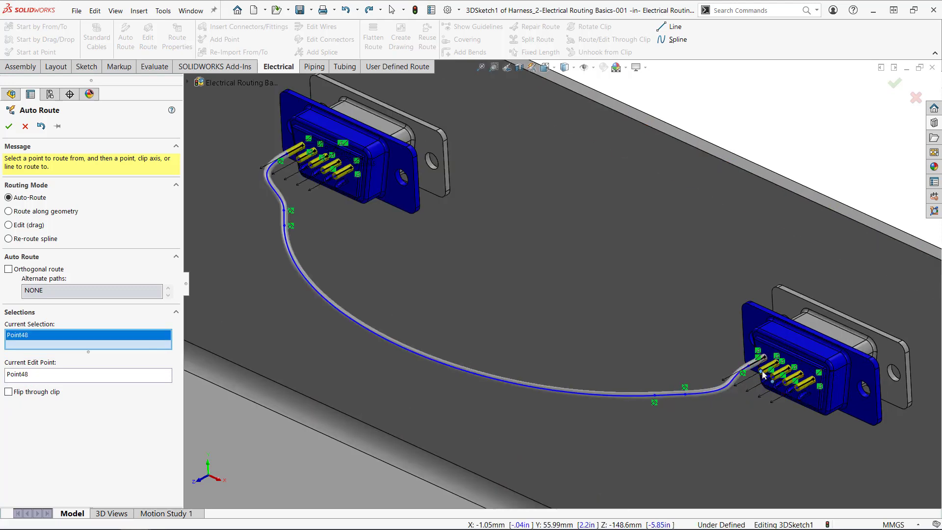
click(685, 395)
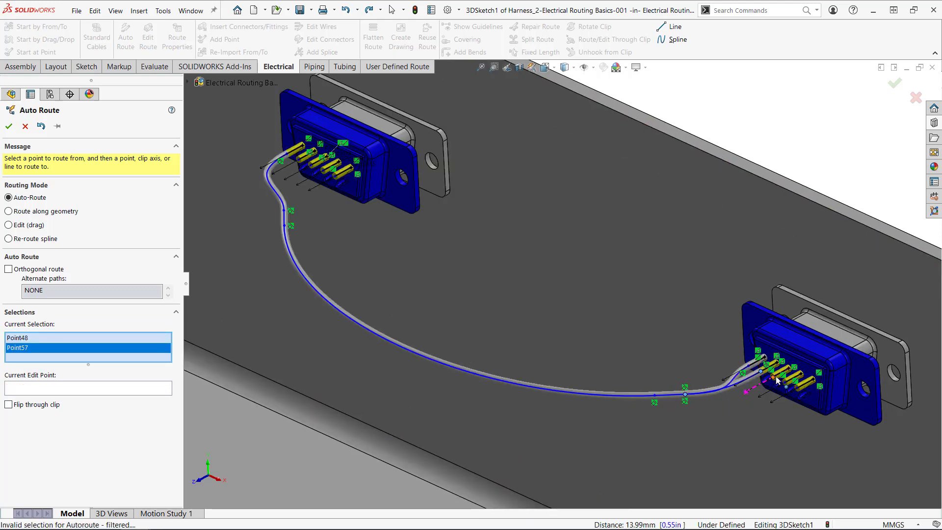
right_click(157, 336)
click(196, 339)
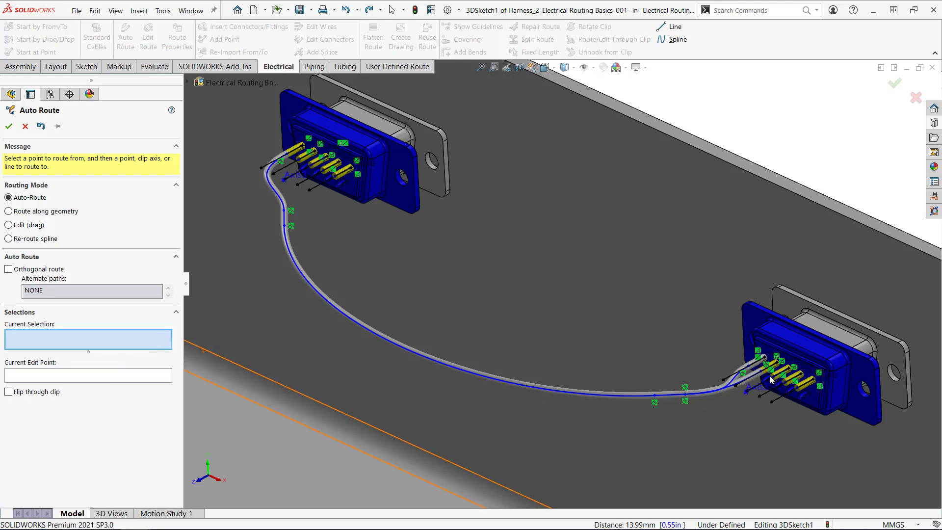
click(685, 393)
click(774, 378)
right_click(150, 347)
click(182, 367)
click(685, 394)
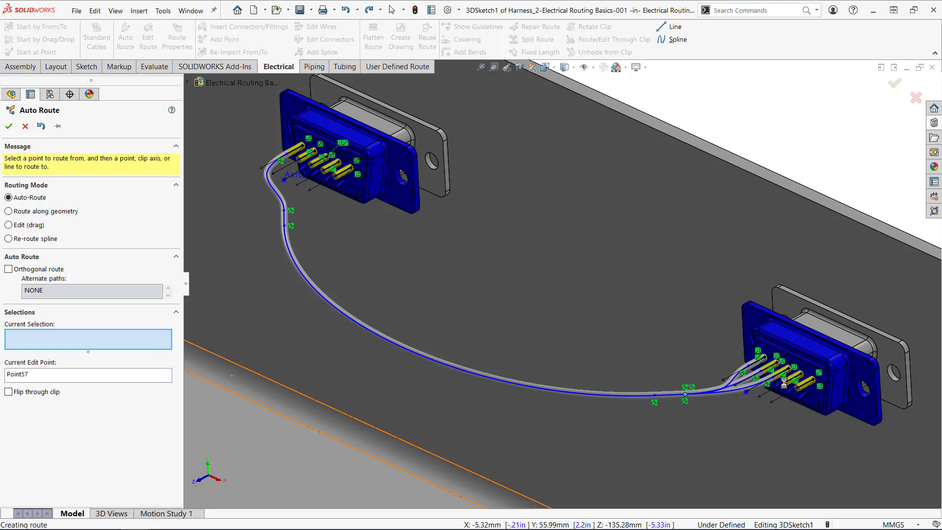
click(785, 381)
right_click(149, 355)
click(164, 364)
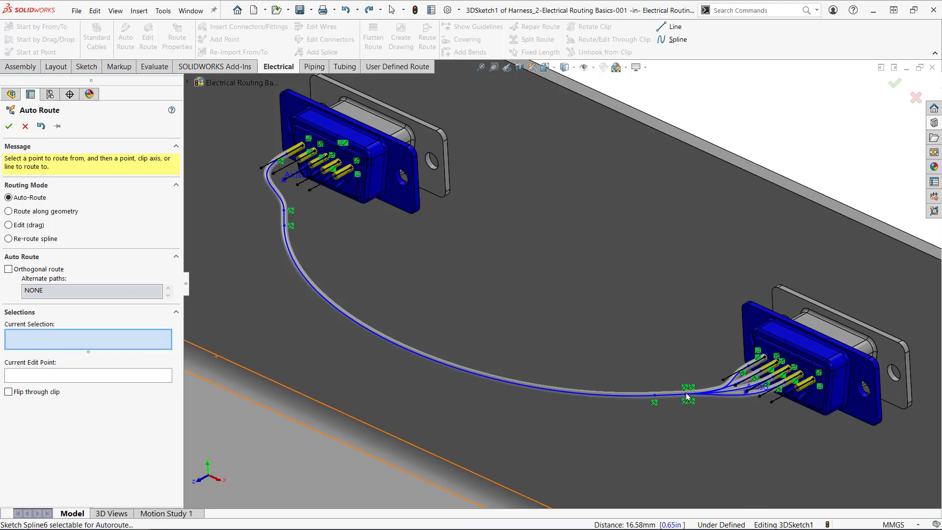
click(685, 394)
click(797, 391)
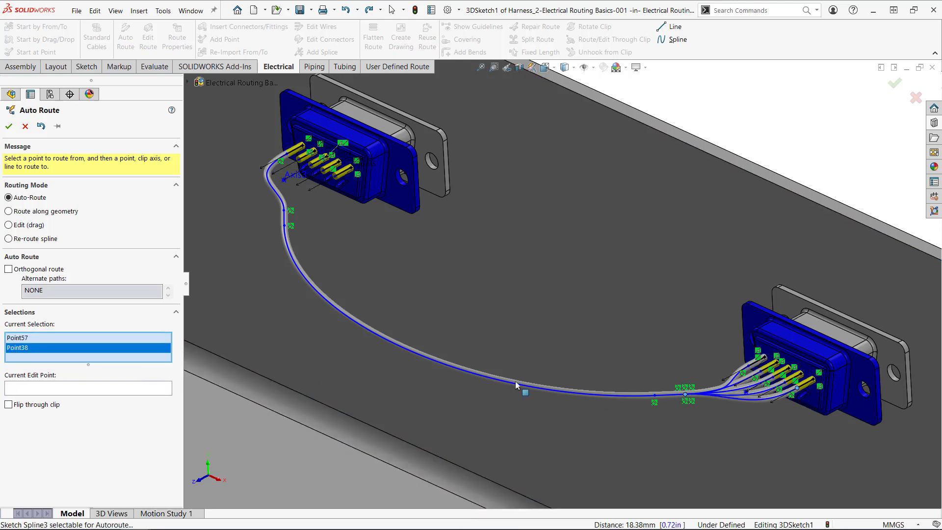
right_click(102, 335)
click(137, 340)
- Route the left connector pins into the left spline junction and finish the auto route
click(298, 160)
click(284, 210)
right_click(99, 335)
click(139, 340)
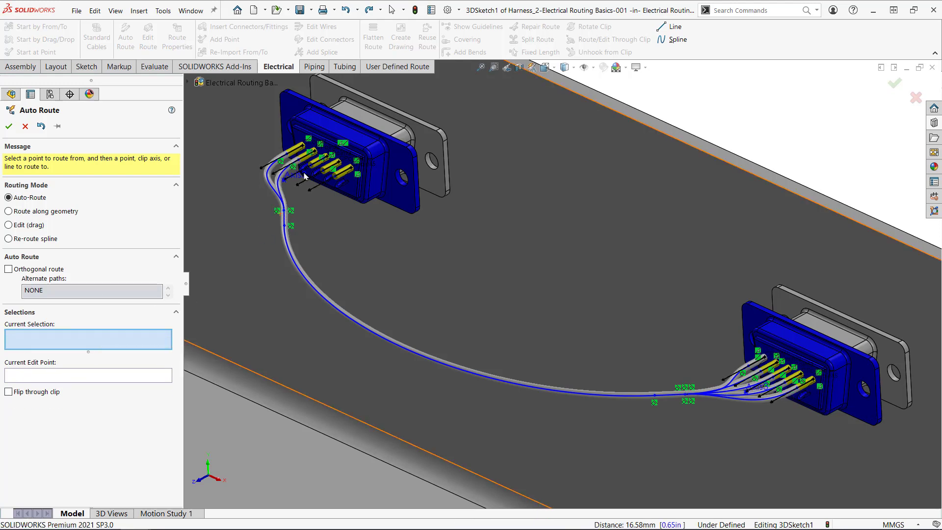
click(310, 165)
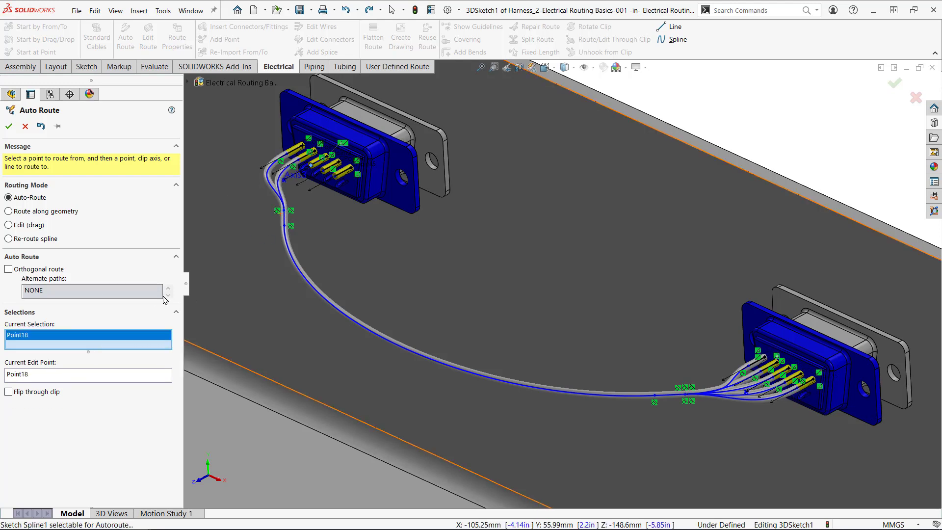
click(284, 210)
right_click(111, 344)
click(152, 349)
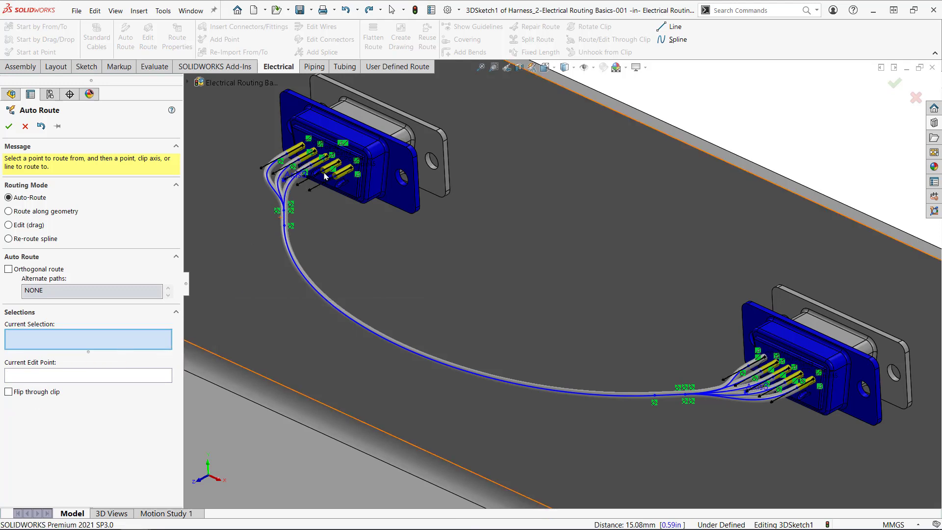
click(291, 213)
click(284, 211)
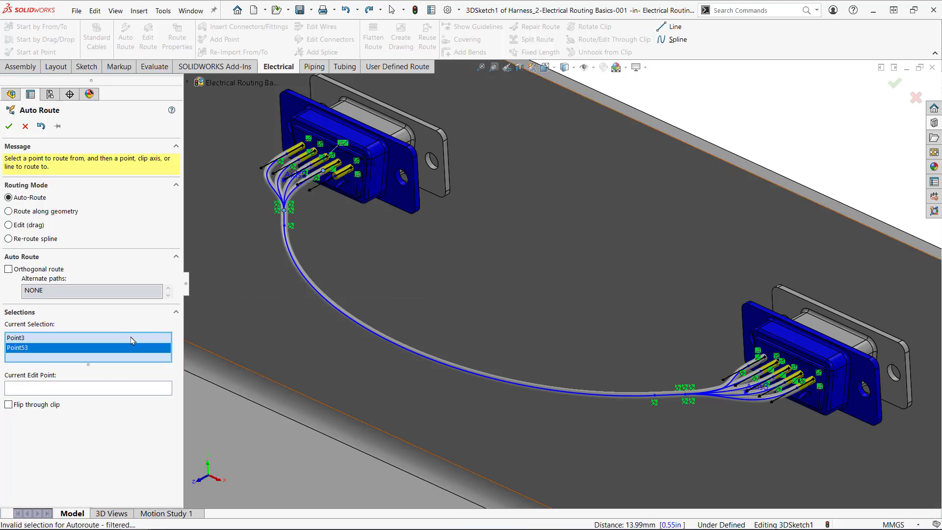
right_click(130, 338)
click(185, 342)
click(335, 177)
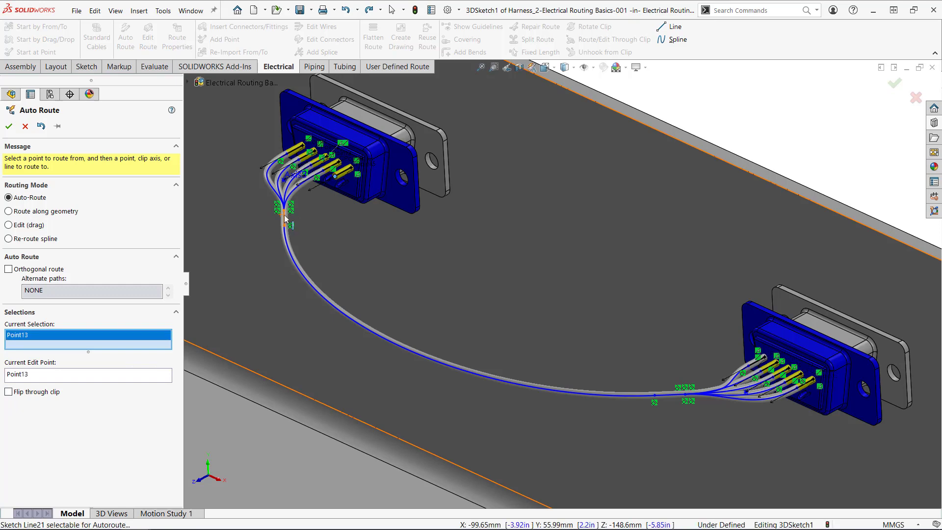
click(284, 210)
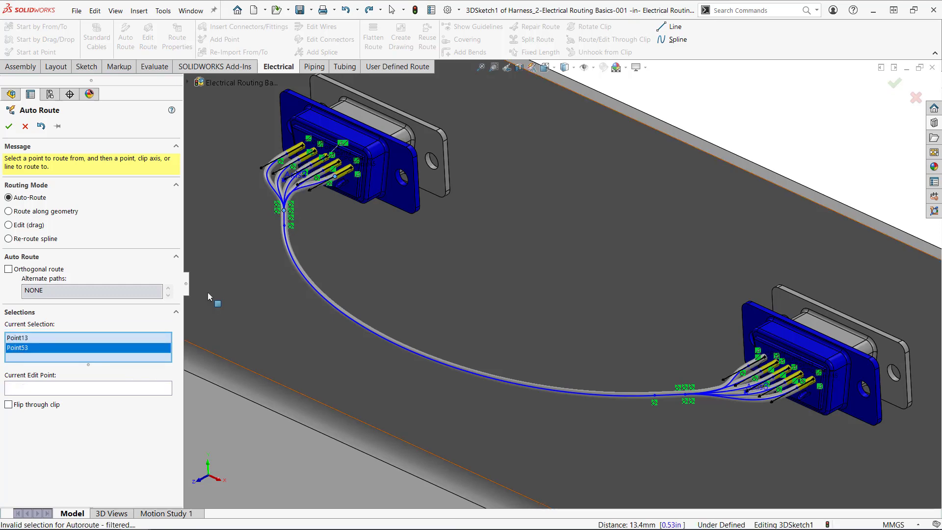
click(25, 127)
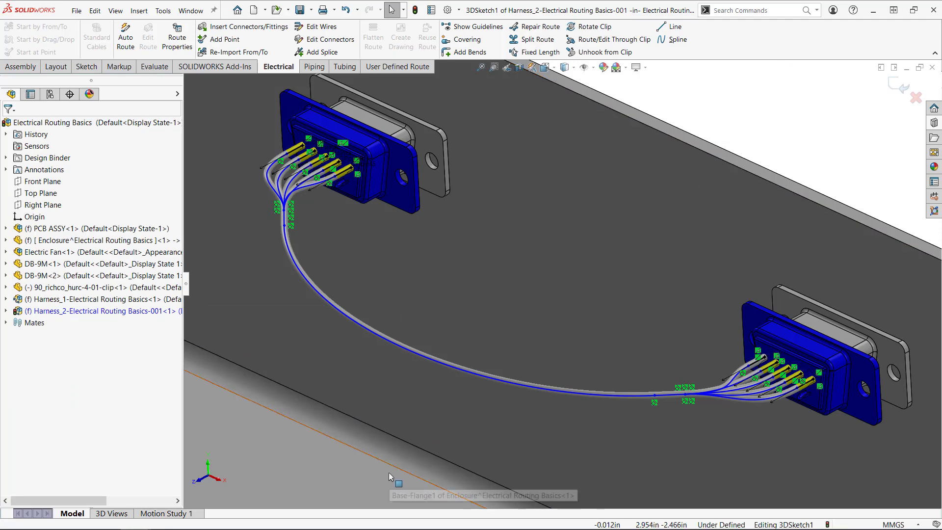
- Return to the Routing Library Manager and bring up the Cable Wire Library Wizard's cable tables
mouse_move(354, 527)
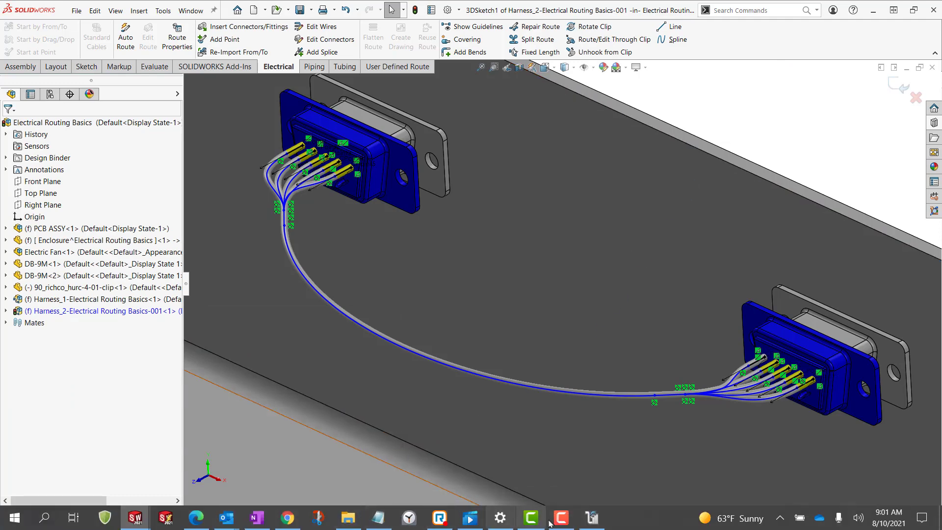
click(590, 518)
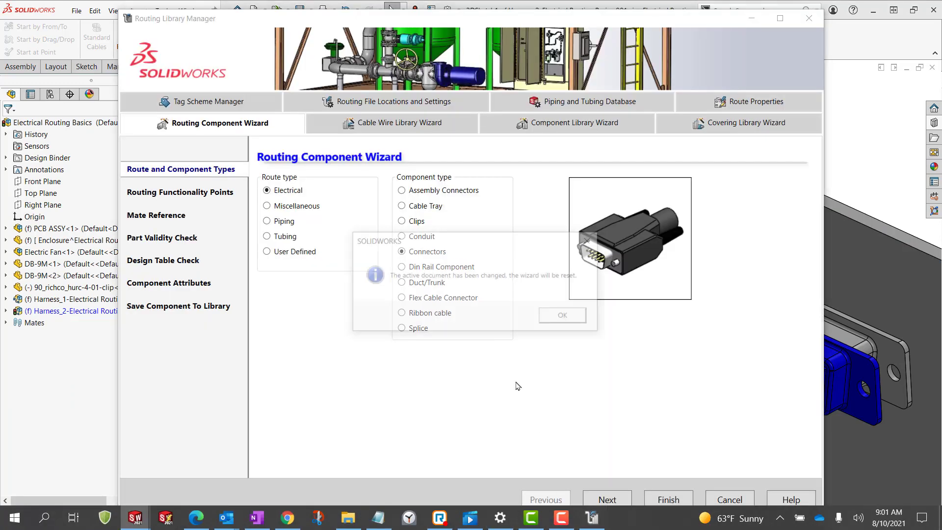
click(564, 316)
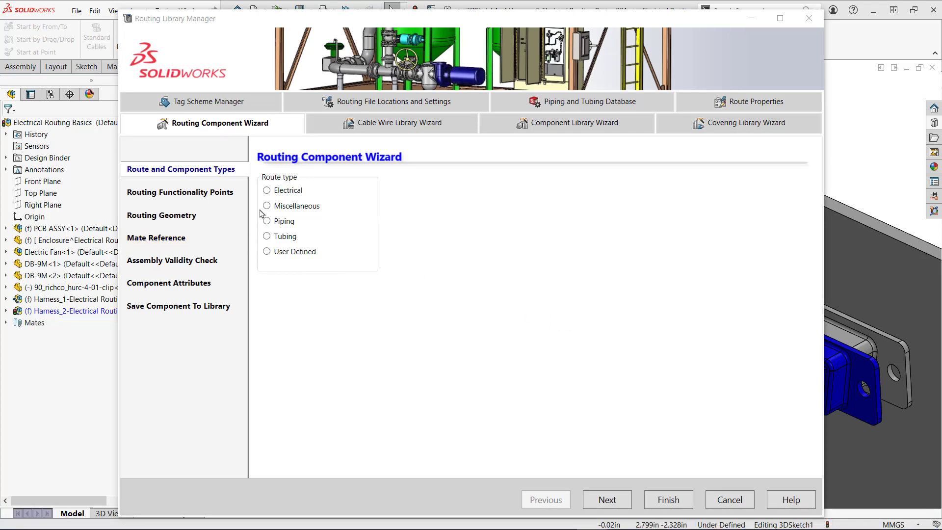
click(349, 126)
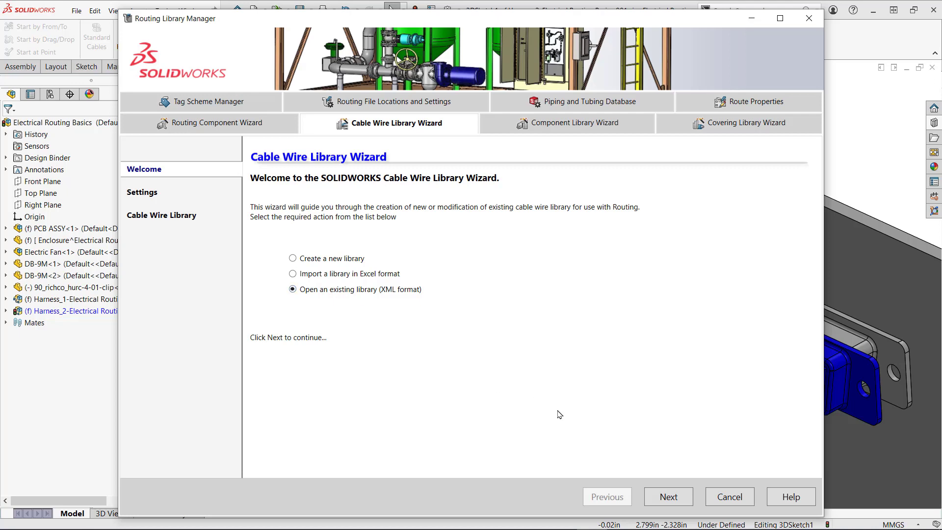
click(666, 497)
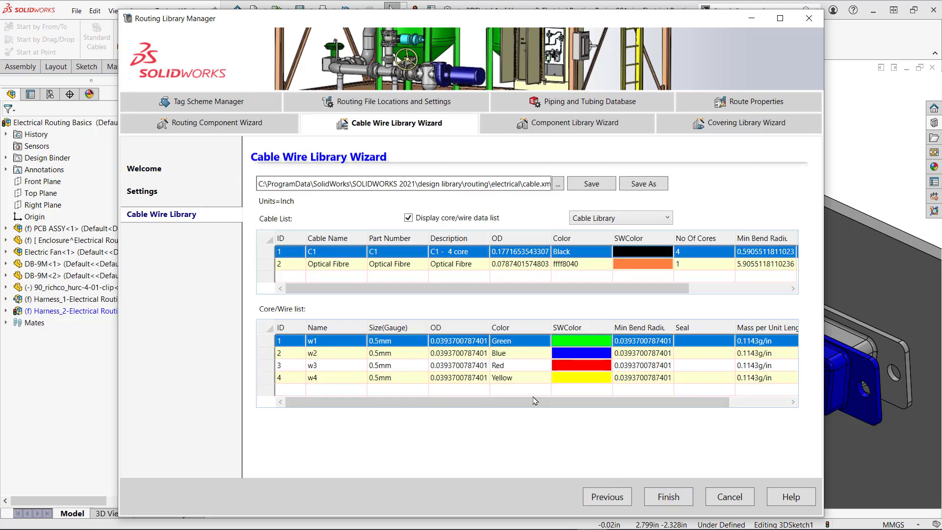
- Rename cable C1 to C1 Custom and add a fifth core w5 coloured orange
click(326, 255)
click(325, 253)
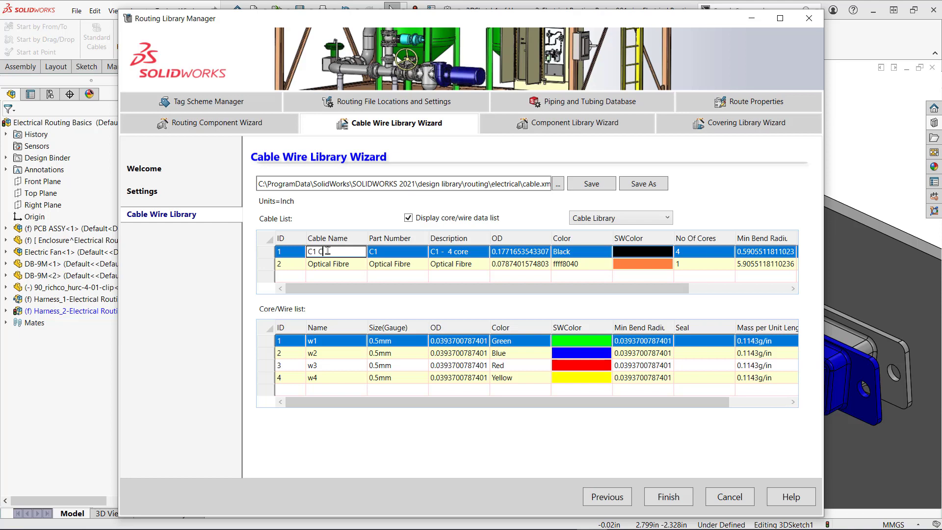
click(356, 390)
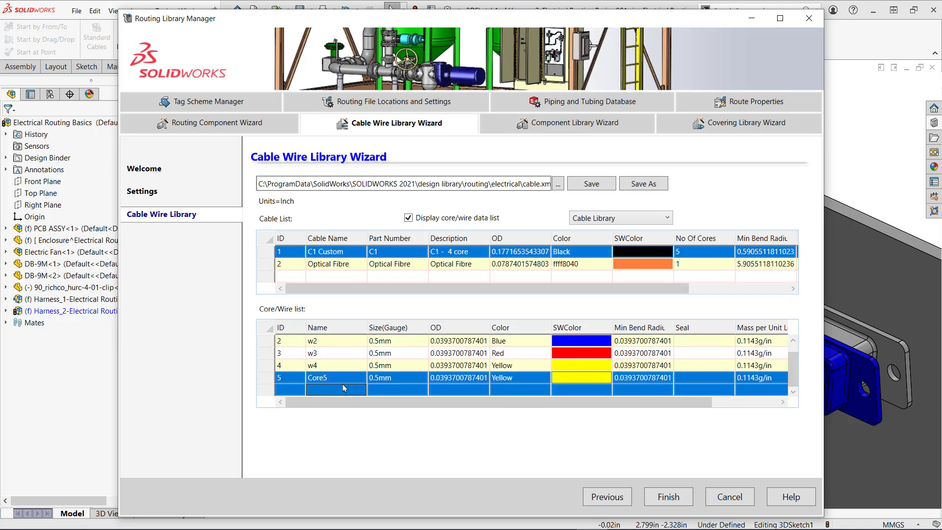
click(334, 377)
text(w5)
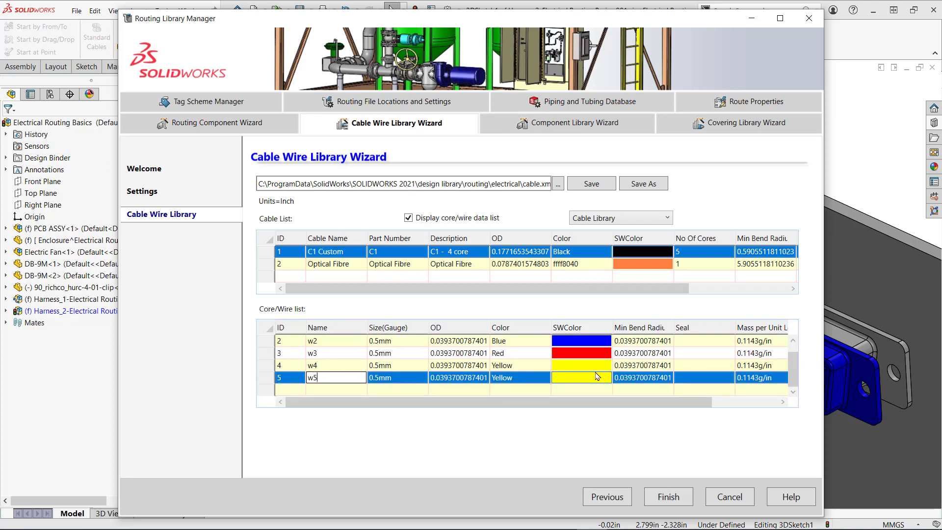
click(594, 378)
click(567, 380)
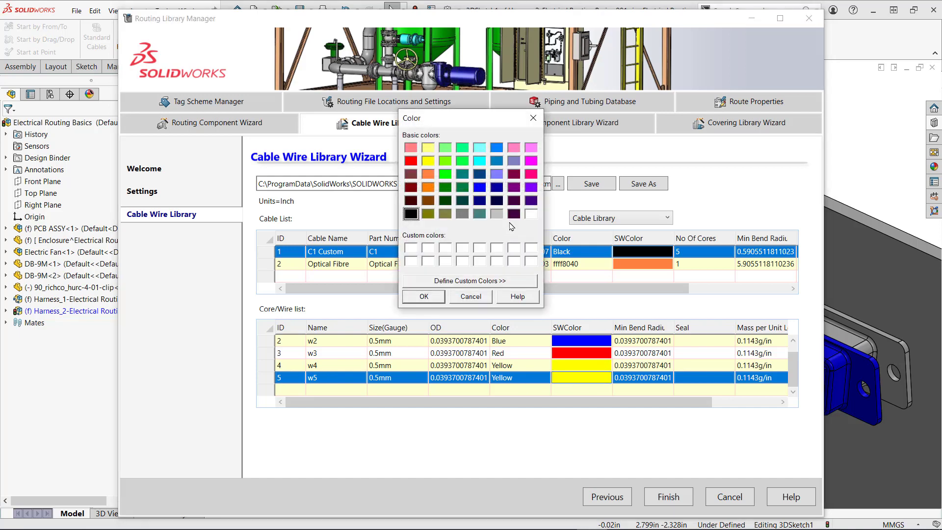
click(428, 188)
click(424, 296)
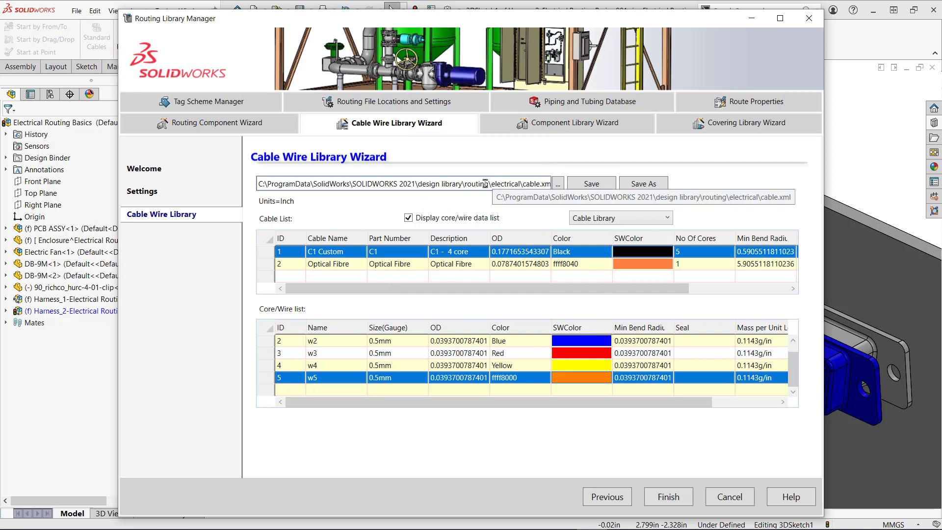
- Save the cable wire library as the XML file Custom 1.xml
click(641, 186)
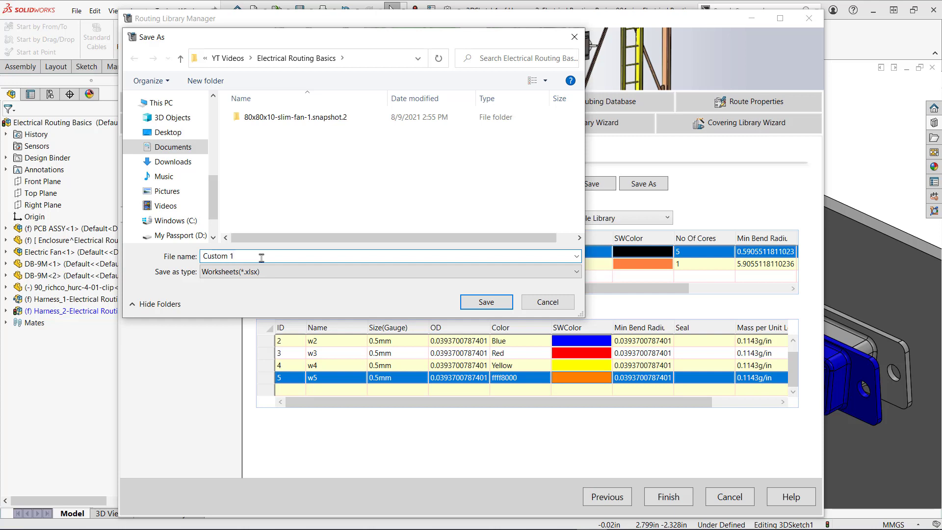
click(277, 273)
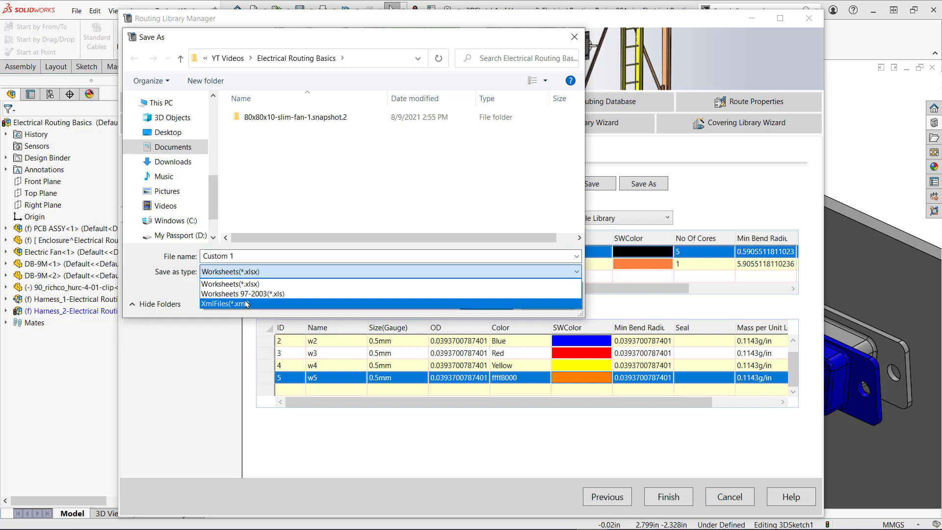
click(247, 305)
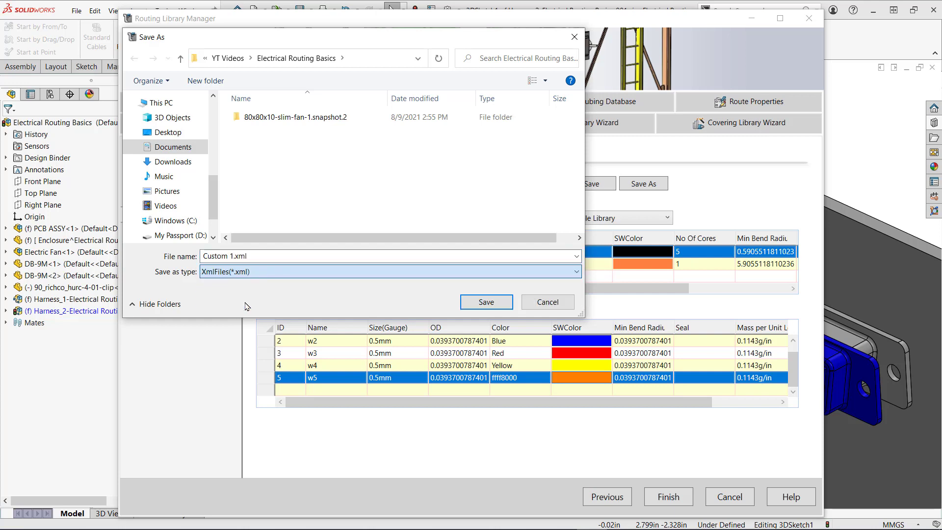
click(486, 302)
click(492, 317)
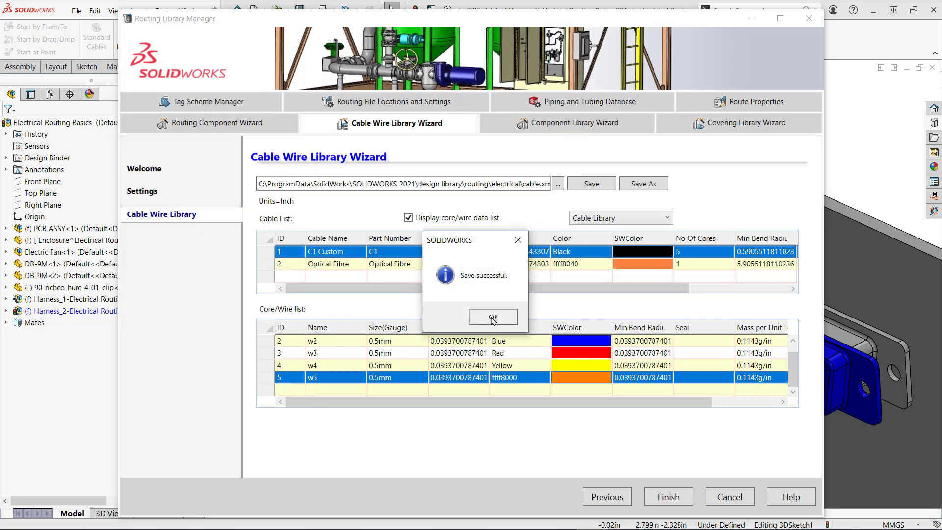
- Point the Cable wire library setting to Custom 1.xml in the Electrical Routing Basics folder and save
click(365, 103)
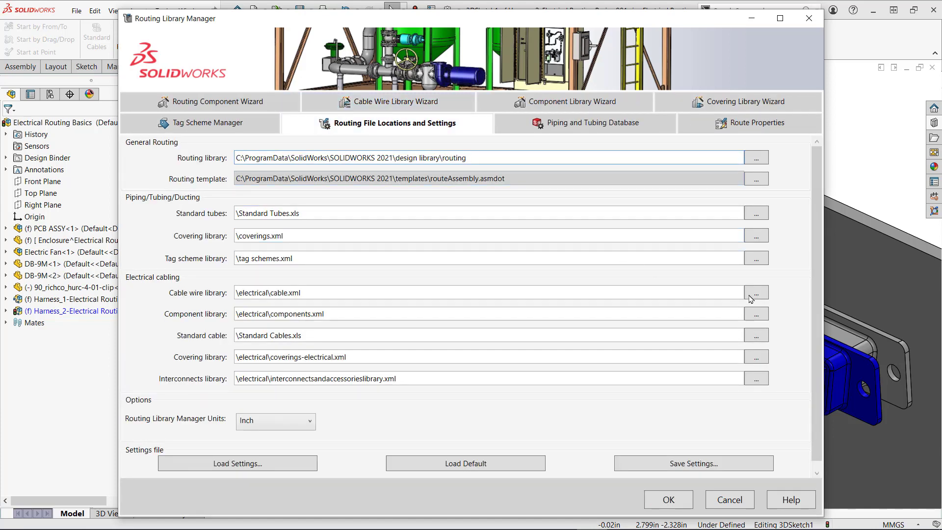
click(756, 292)
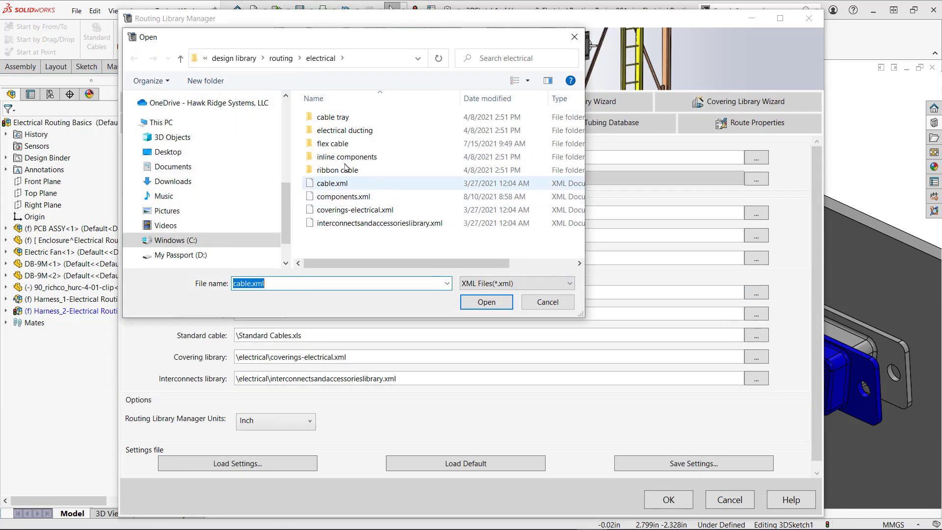
scroll(270, 134, up, 3)
scroll(270, 134, up, 1)
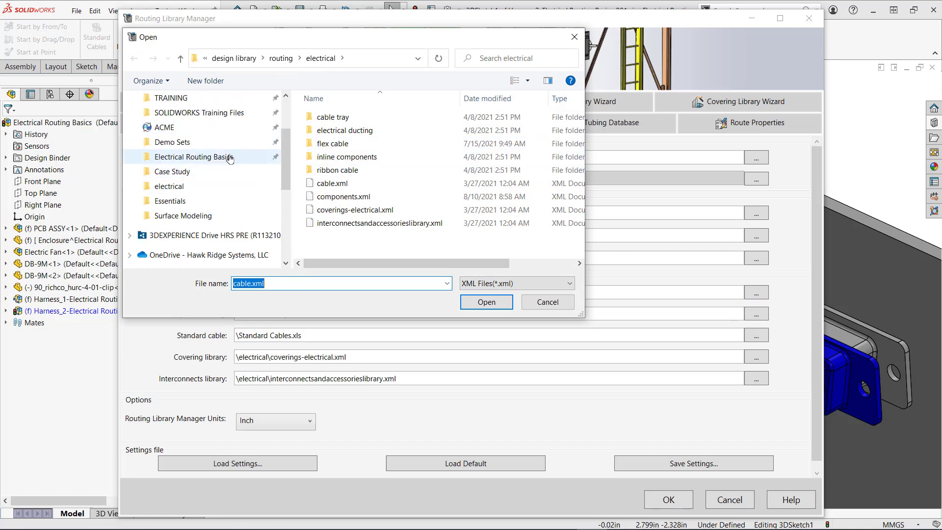
click(265, 157)
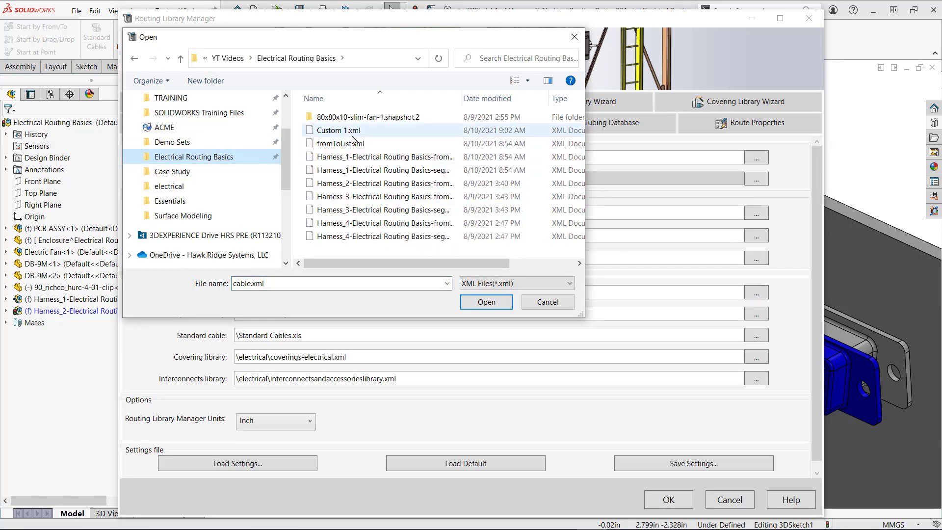
click(353, 131)
click(486, 301)
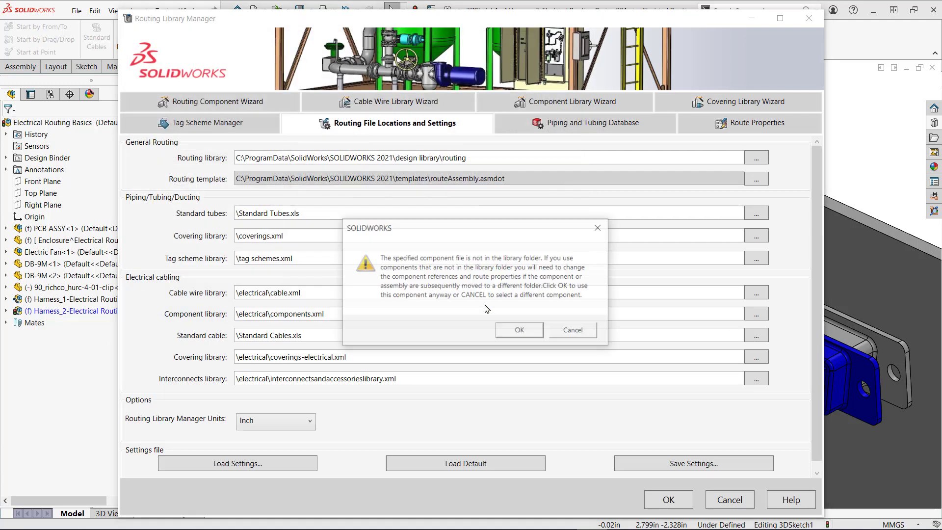
click(520, 332)
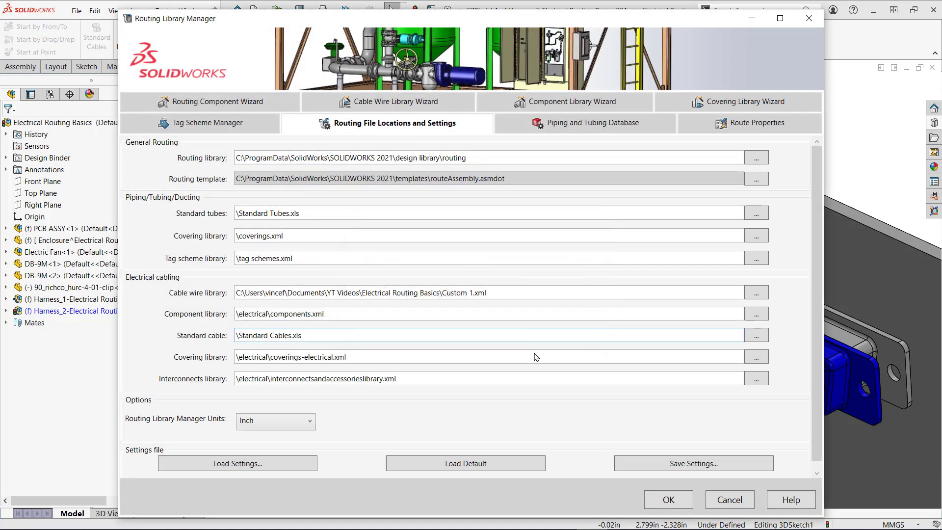
click(669, 502)
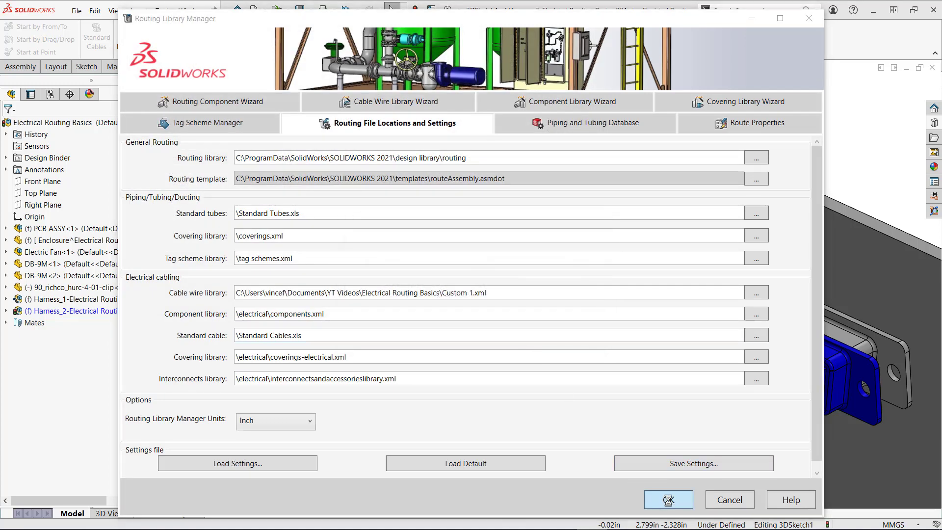
click(492, 317)
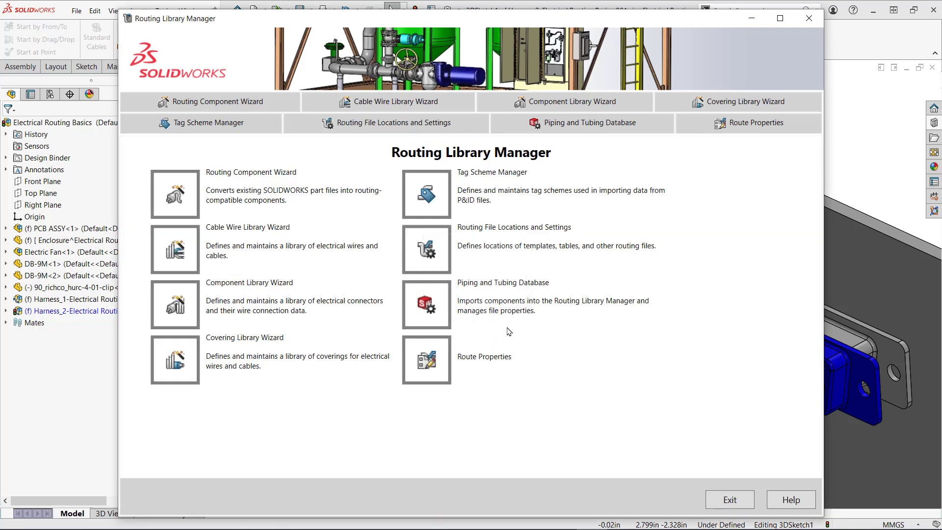
- Close the routing library manager and add the C1 Custom cable from the Electrical Library to the harness
click(723, 495)
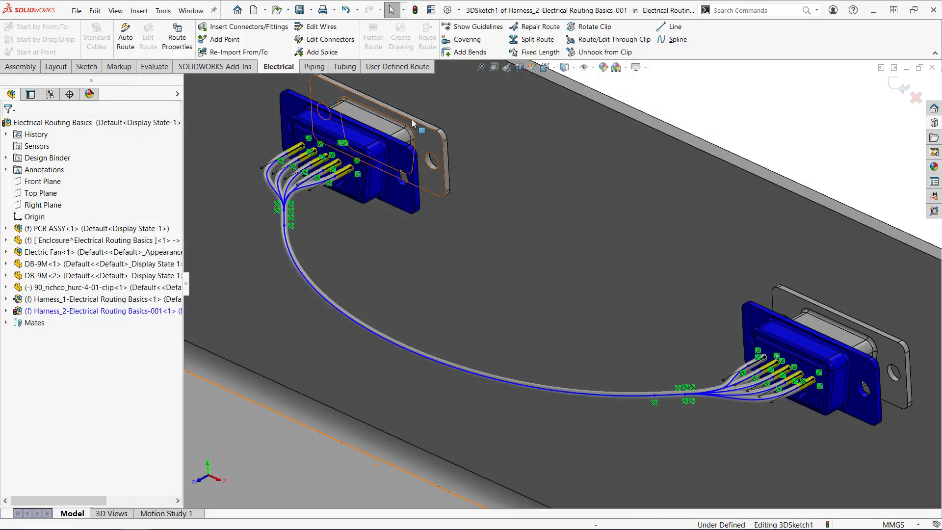
click(327, 27)
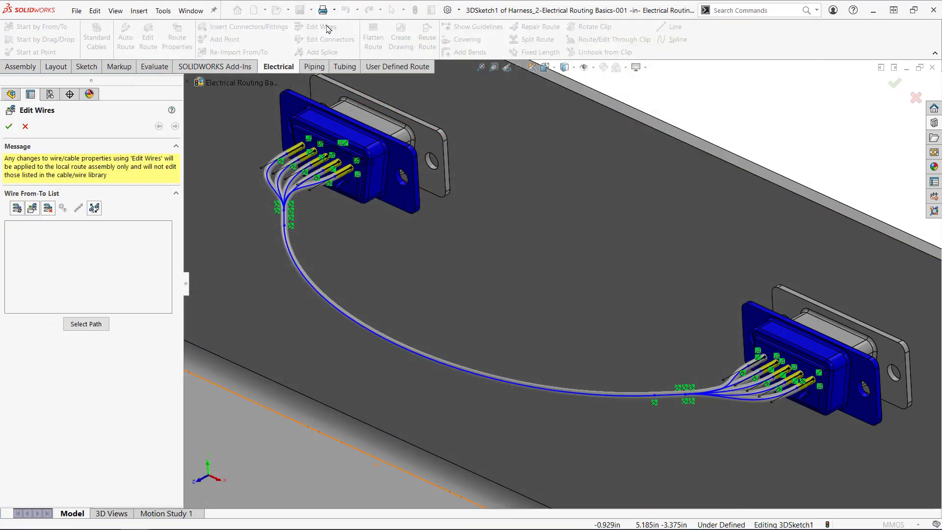
click(32, 210)
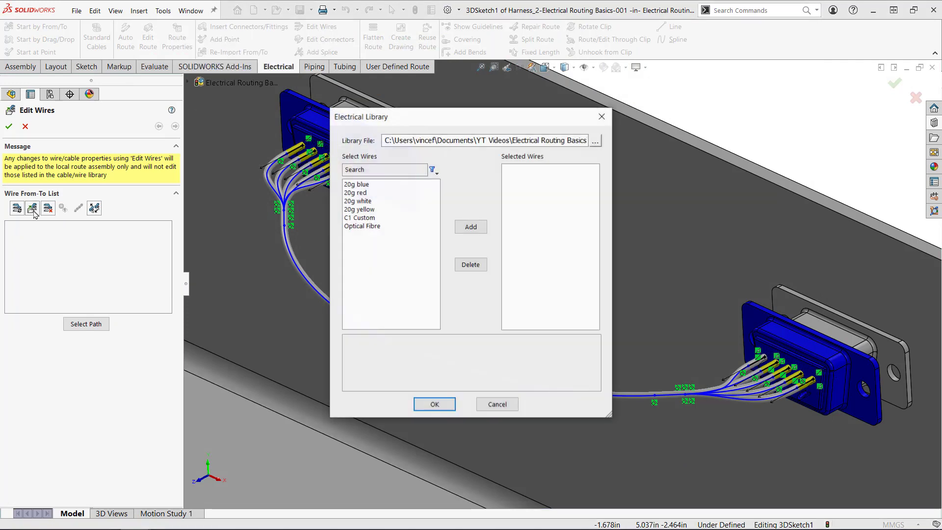
double_click(366, 221)
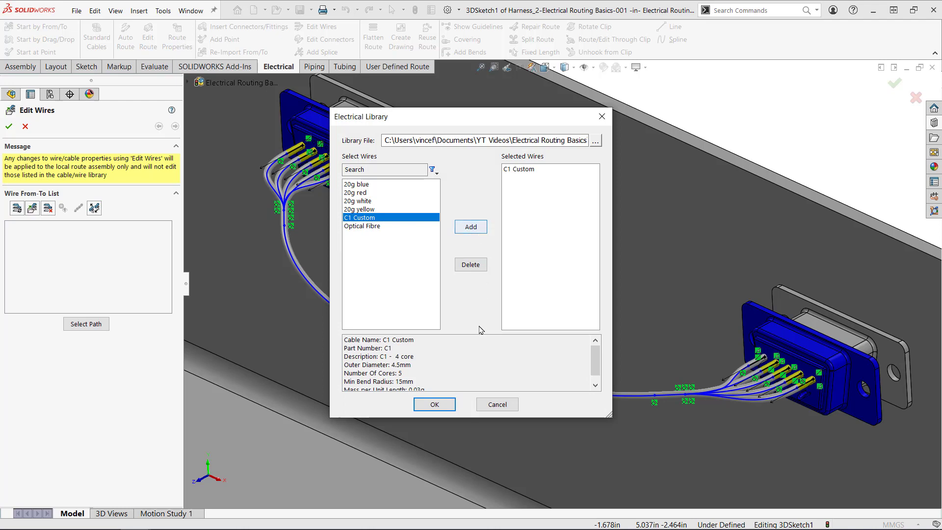
click(434, 404)
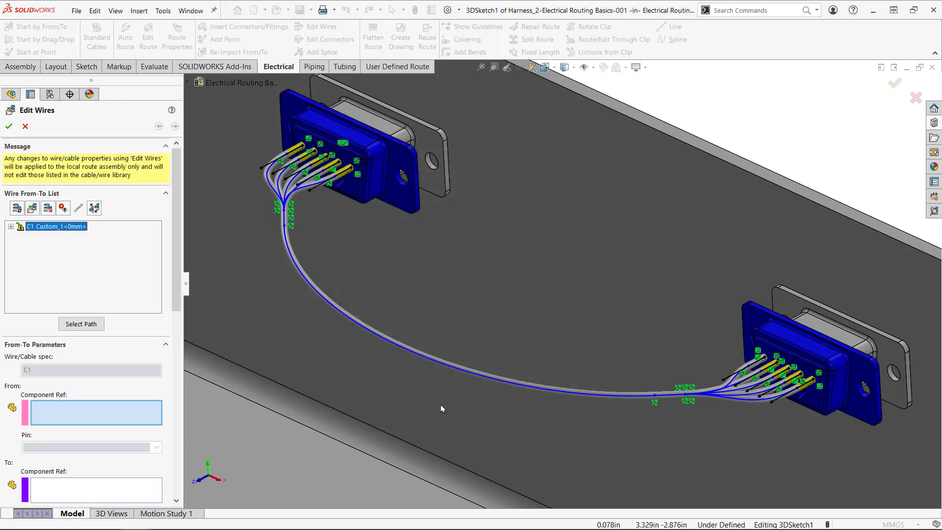
- Route wire w1 through the upper connector segment, main cable segment and lower connector segment
click(11, 226)
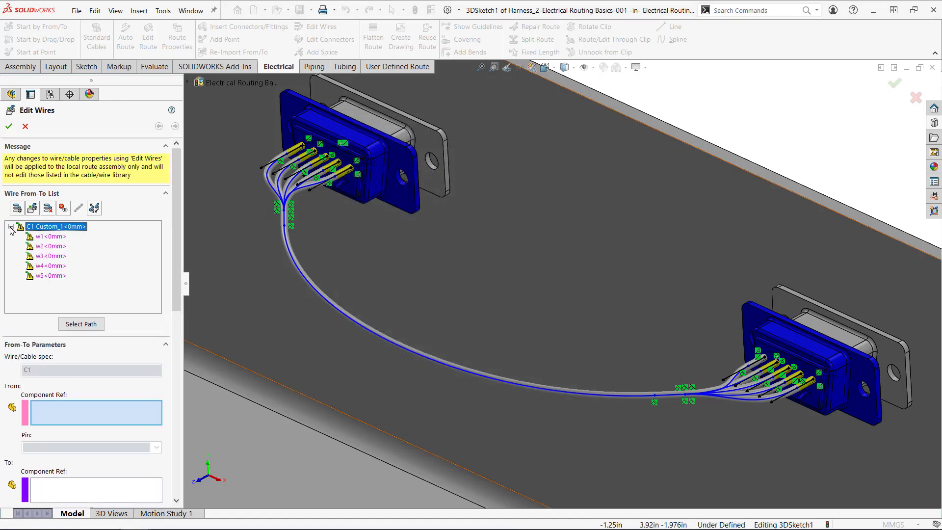
click(46, 237)
click(82, 323)
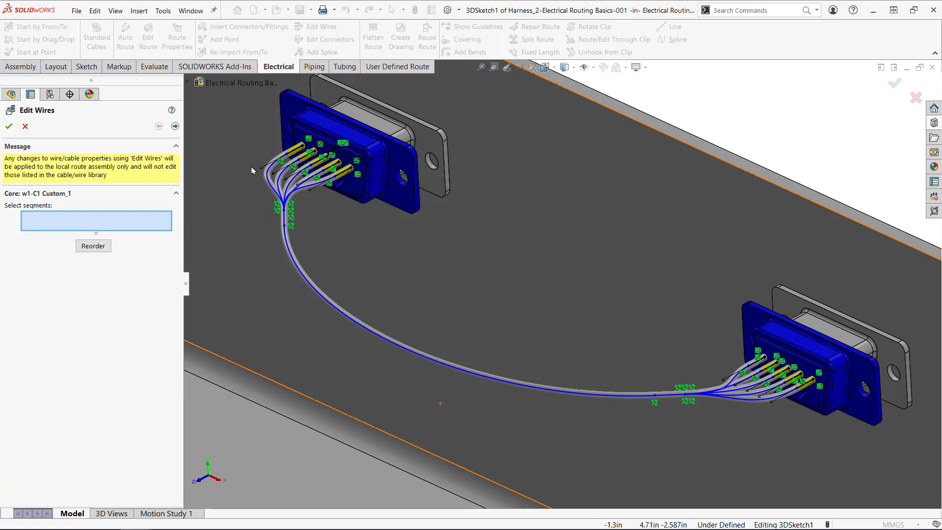
click(266, 168)
click(294, 263)
click(736, 370)
click(9, 126)
- Set wire w1's From pin and To pin both to pin 1
scroll(93, 245, down, 3)
click(107, 232)
click(157, 232)
click(37, 245)
click(73, 310)
click(69, 322)
click(73, 325)
- Route wires w2 and w3 along the cable segments between DB-9F-1 and DB-9F-2
click(51, 246)
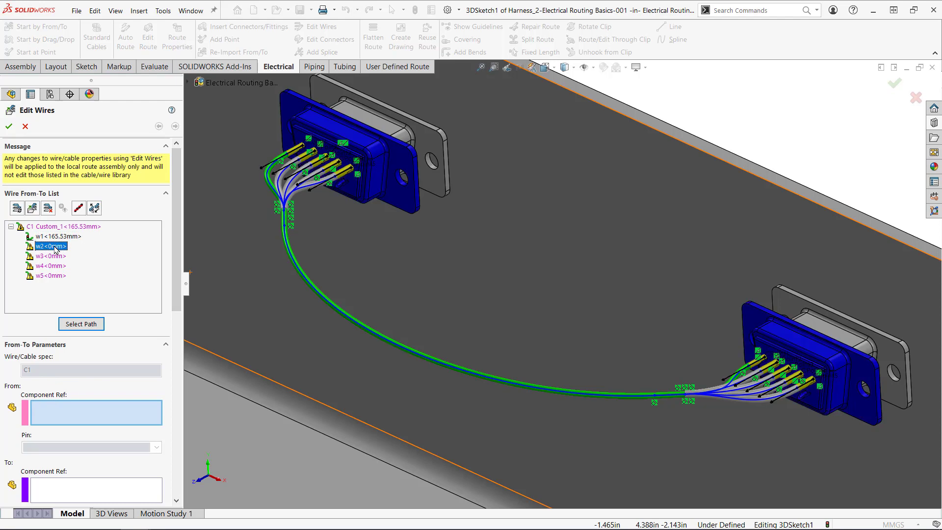
click(98, 323)
click(294, 258)
click(756, 376)
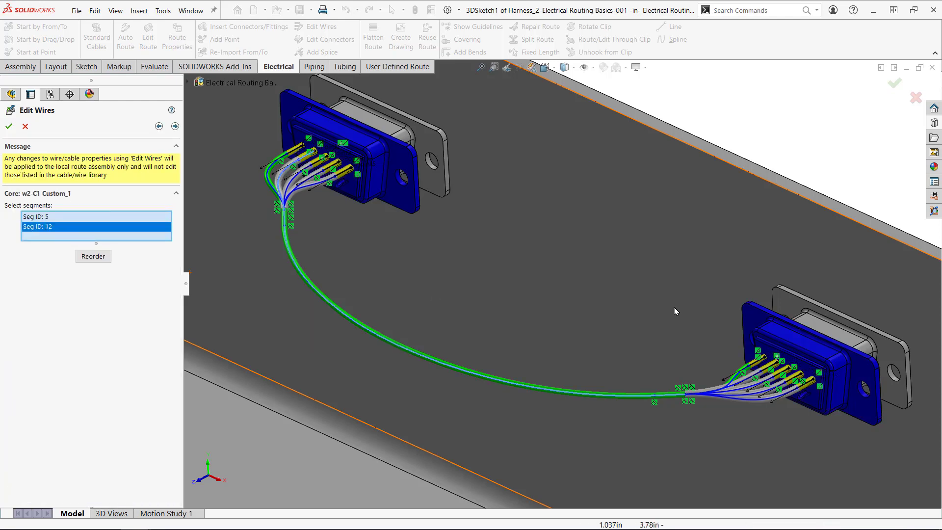
click(755, 376)
click(175, 126)
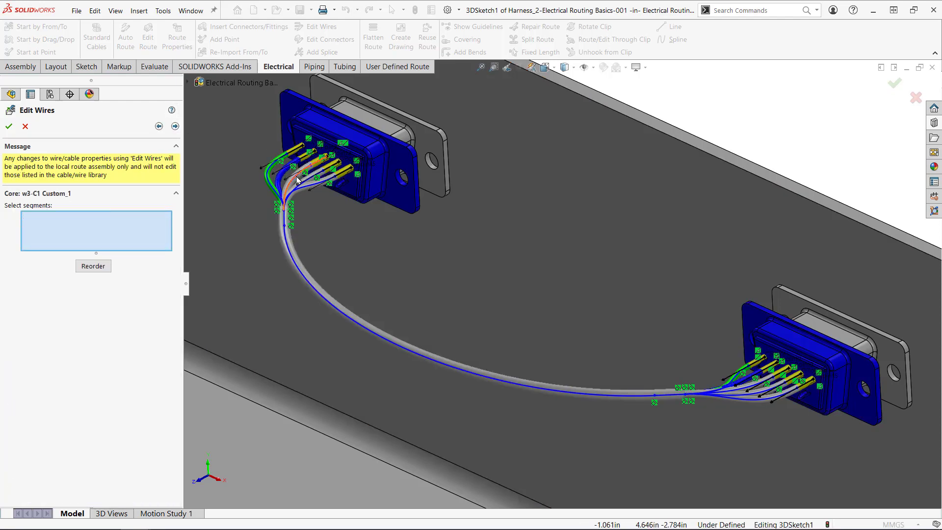
click(298, 181)
click(770, 379)
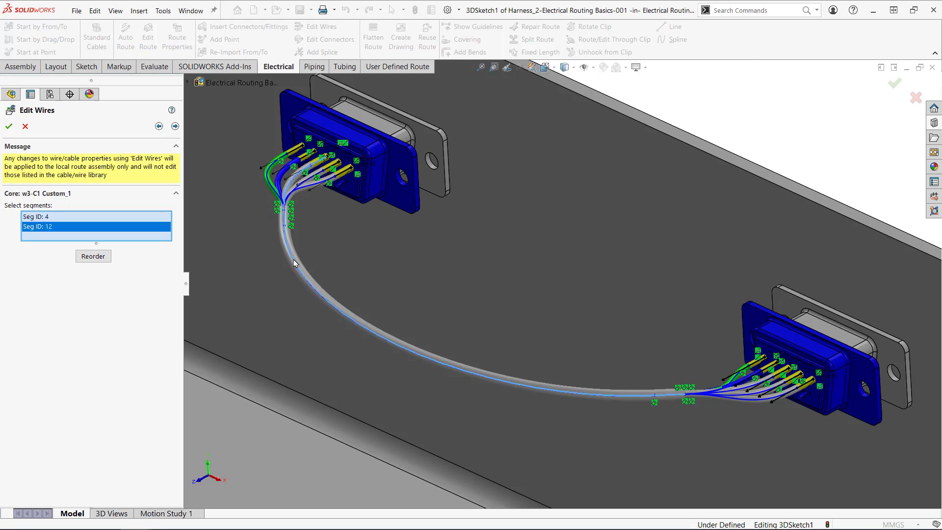
click(770, 379)
- Route wires w4 and w5 along the cable segments between the two DB-9F connectors
click(174, 126)
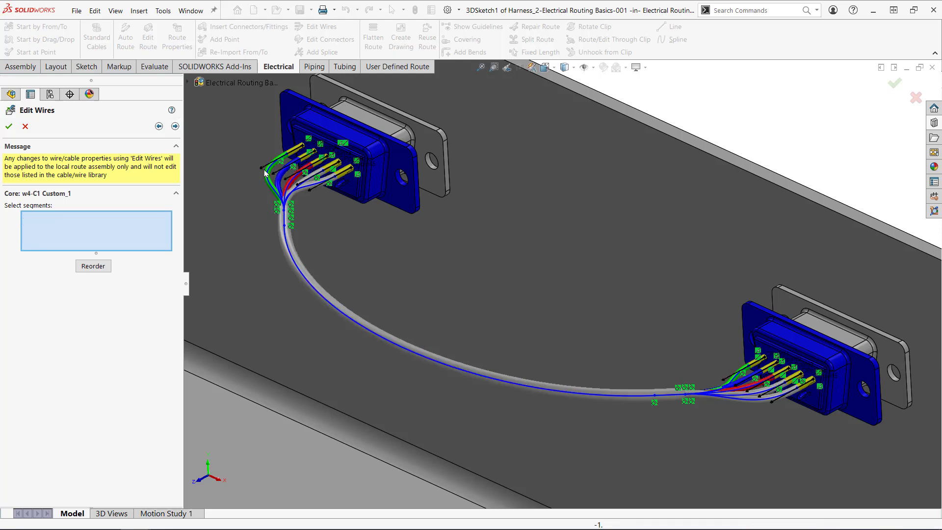
click(303, 181)
click(770, 379)
click(683, 375)
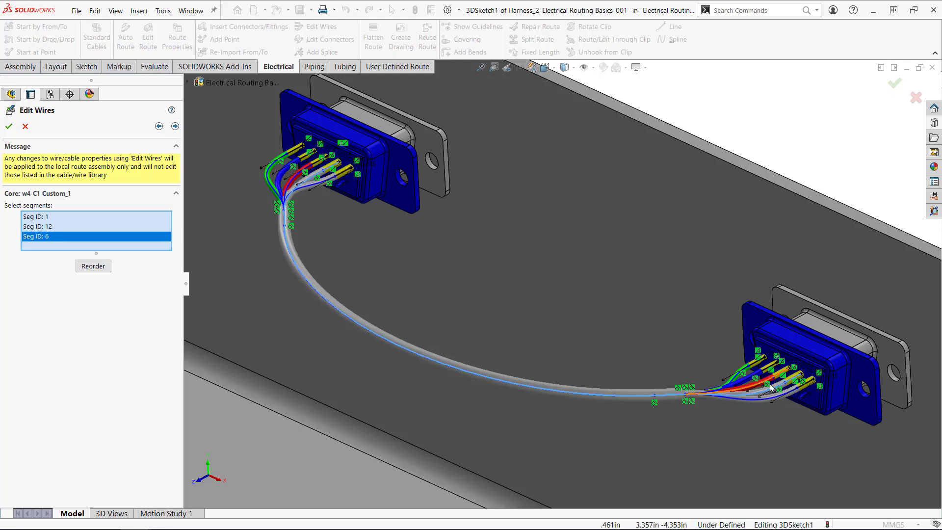
click(174, 126)
click(302, 181)
click(770, 378)
click(683, 375)
- Accept the wire edits, exit the 3D route sketch, and return to the Electrical Routing Basics assembly
click(9, 126)
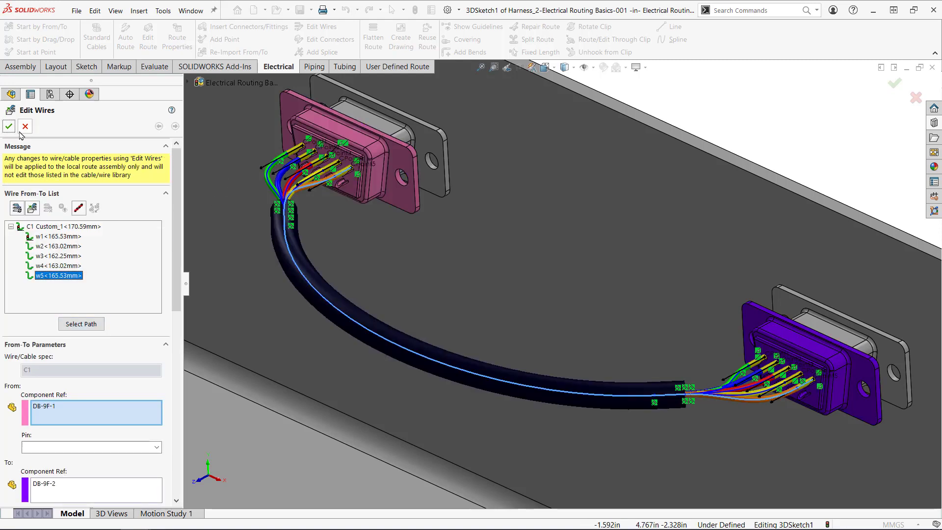
click(9, 126)
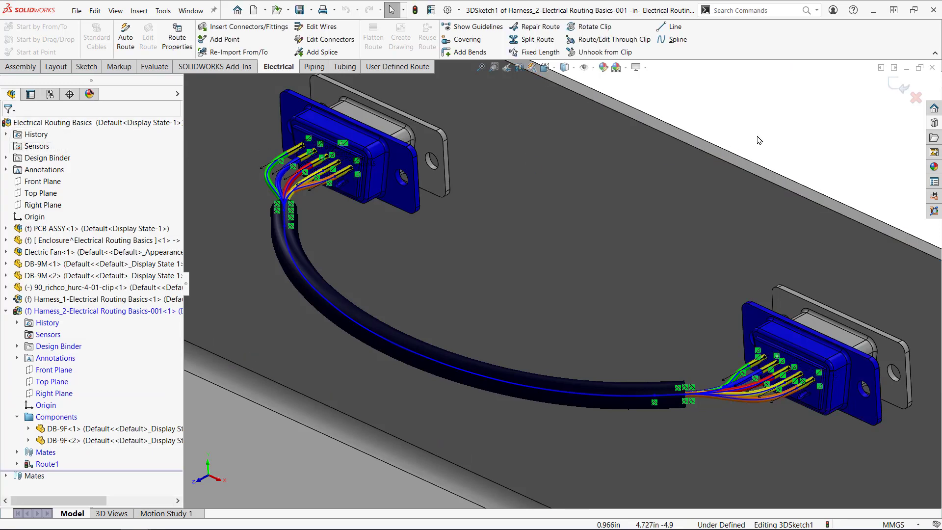
click(902, 85)
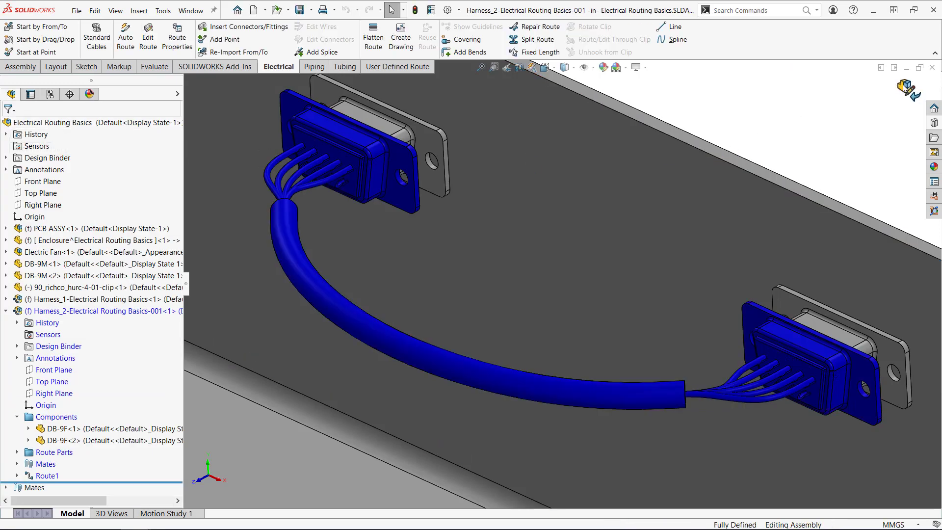
click(907, 88)
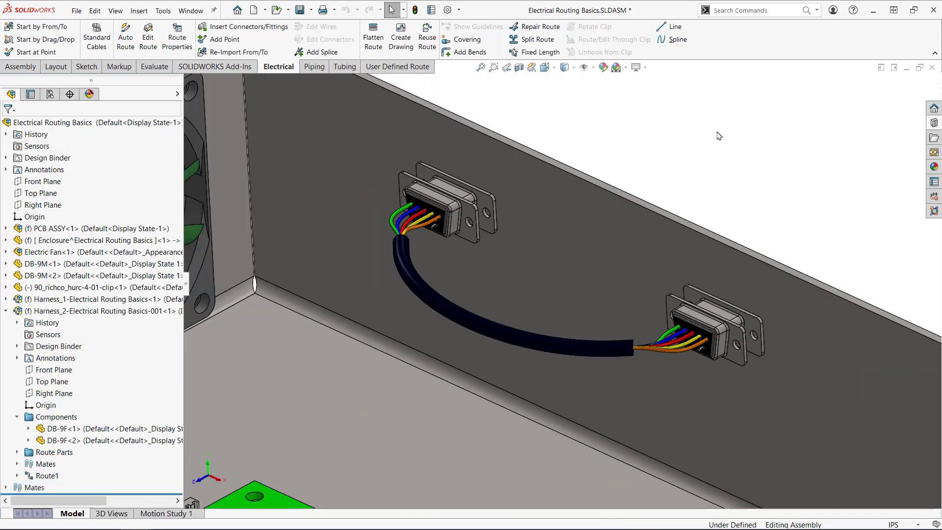